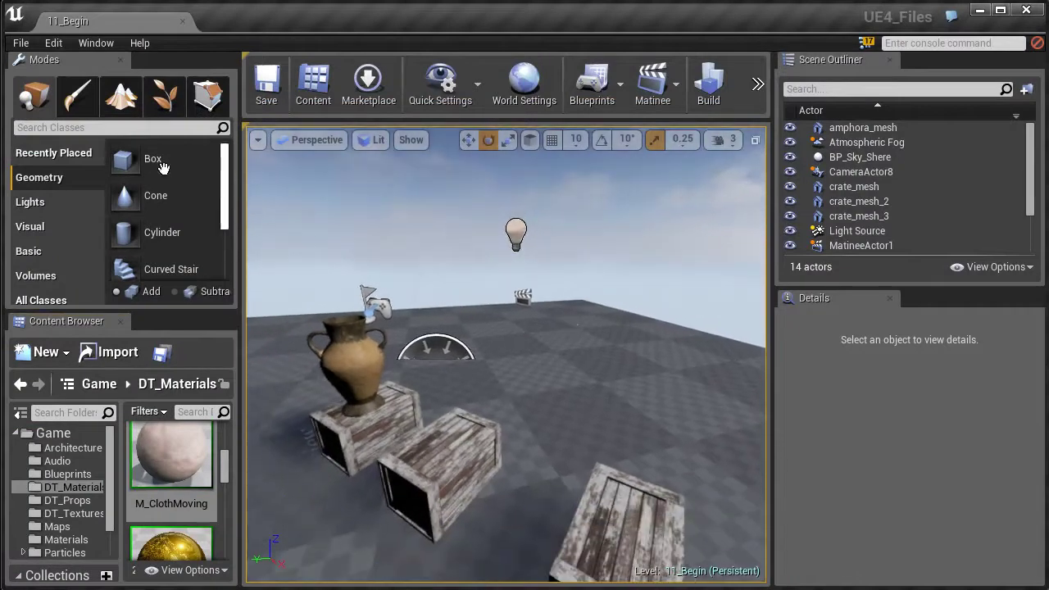
Create a new level from the Default template
left_click(20, 42)
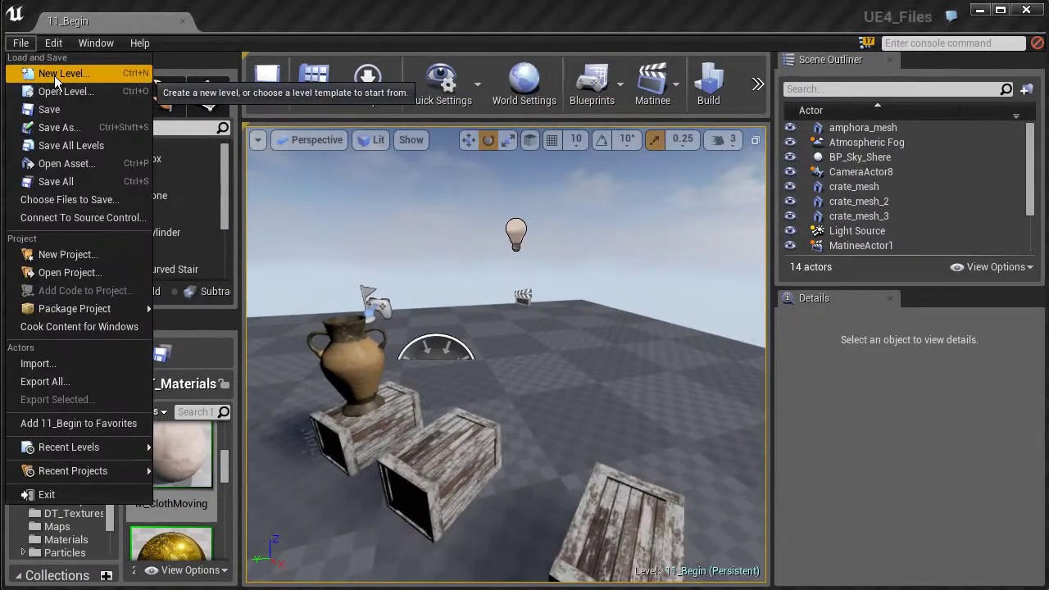
left_click(54, 74)
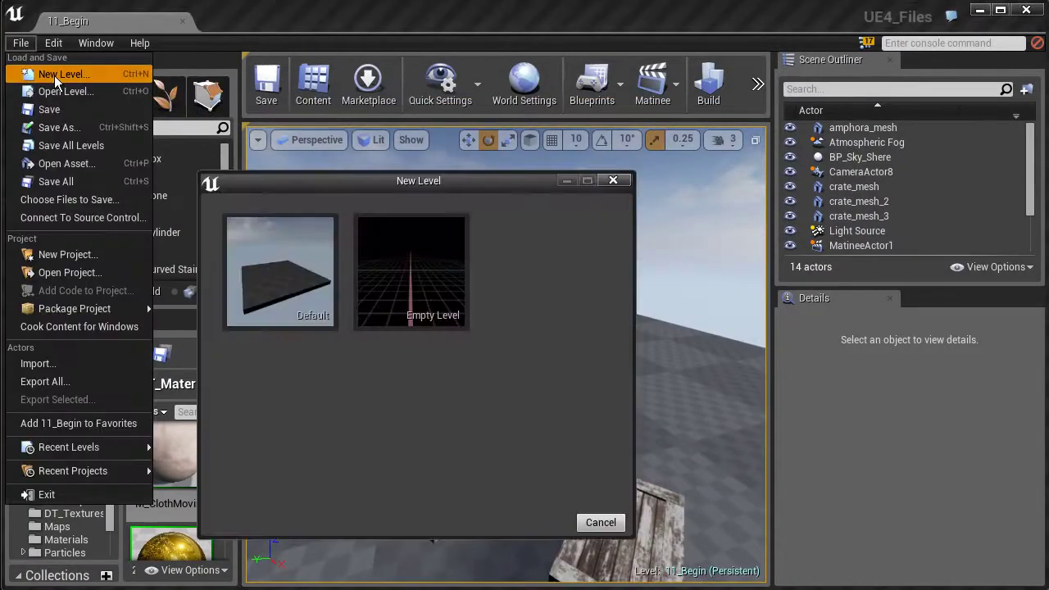
left_click(276, 281)
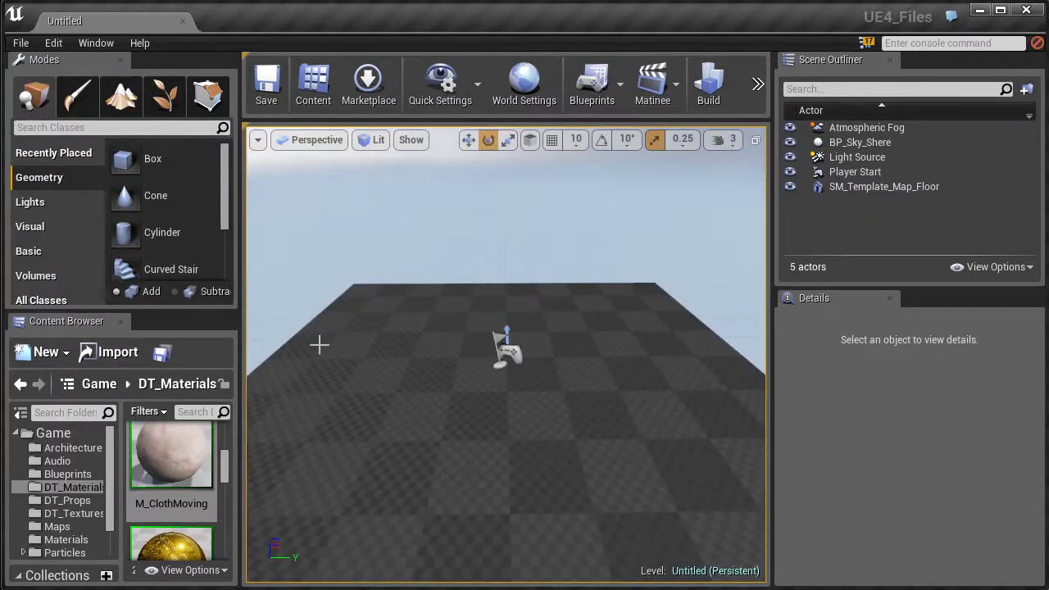
Save the new level as 11_Begin.umap in the Maps folder, overwriting the existing file
left_click(20, 43)
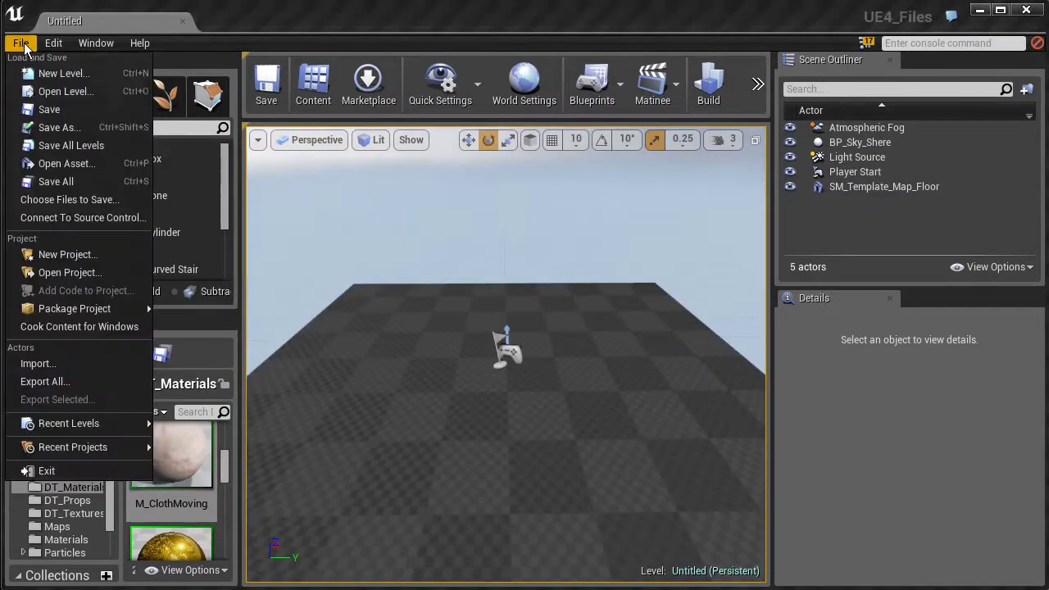
left_click(51, 129)
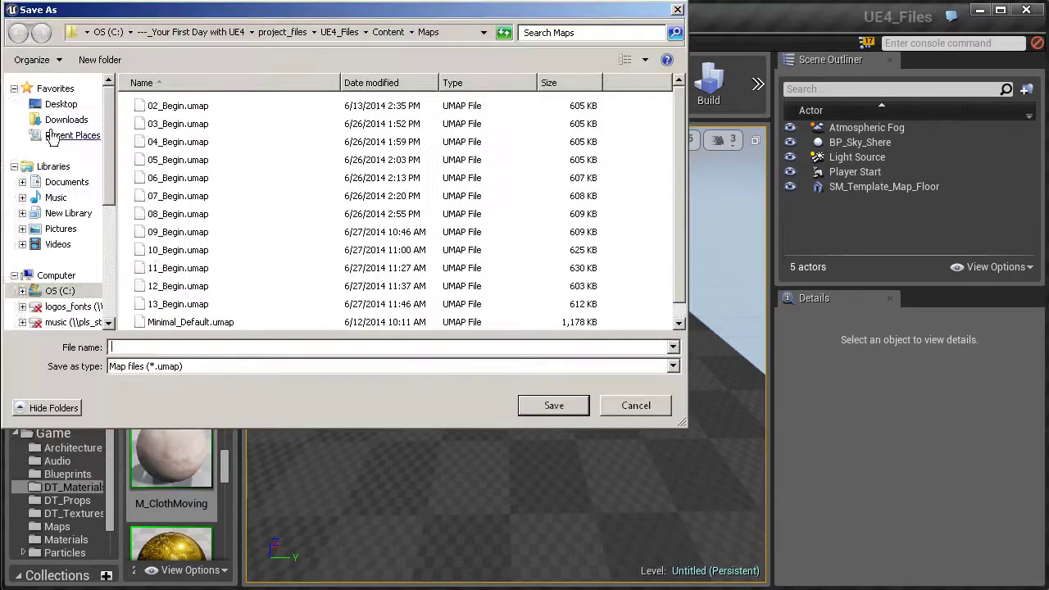
left_click(180, 274)
left_click(553, 405)
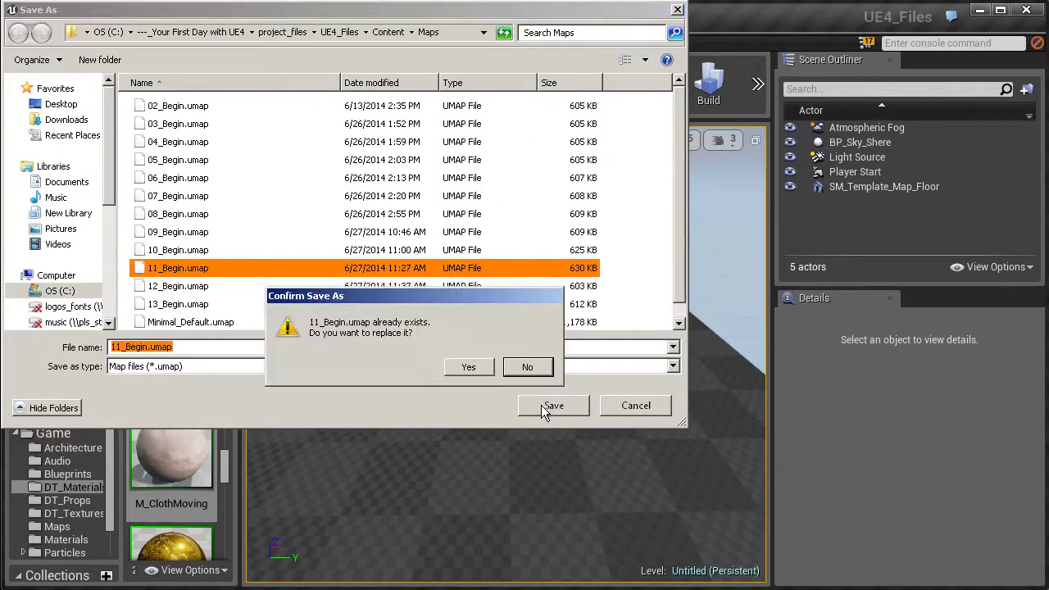
left_click(473, 367)
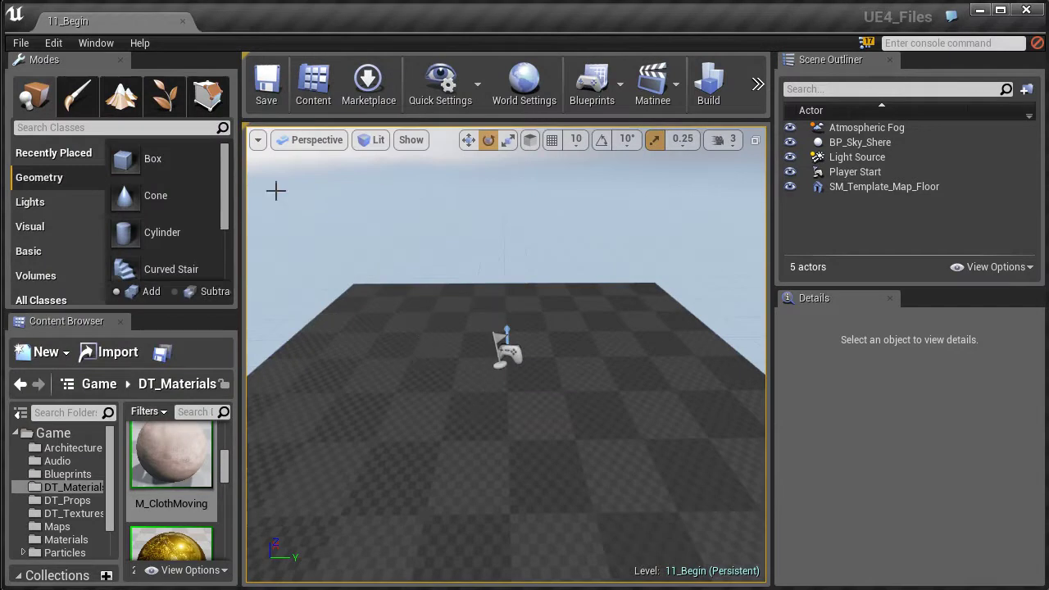
Place the wall_mesh asset from the DT_Props folder on the floor near the player start
right_click_drag(422, 416, 541, 369)
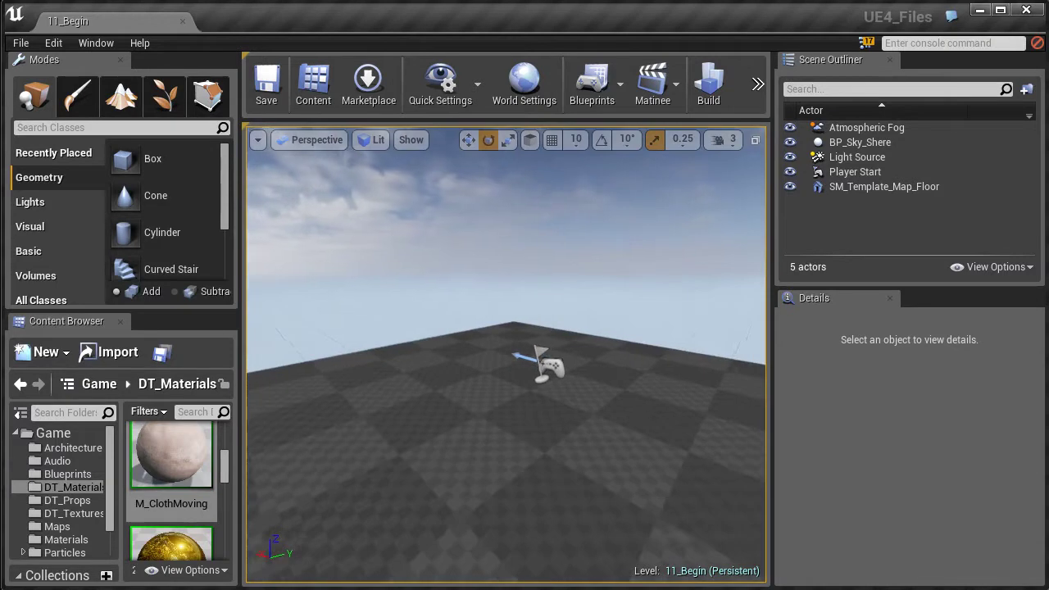
left_click(52, 499)
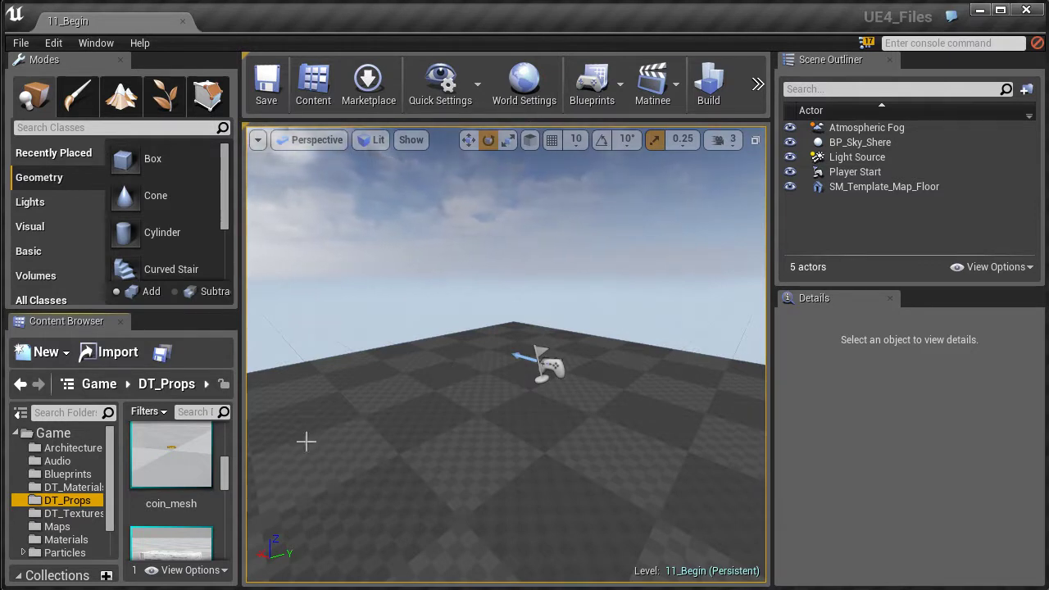
left_click_drag(224, 465, 219, 541)
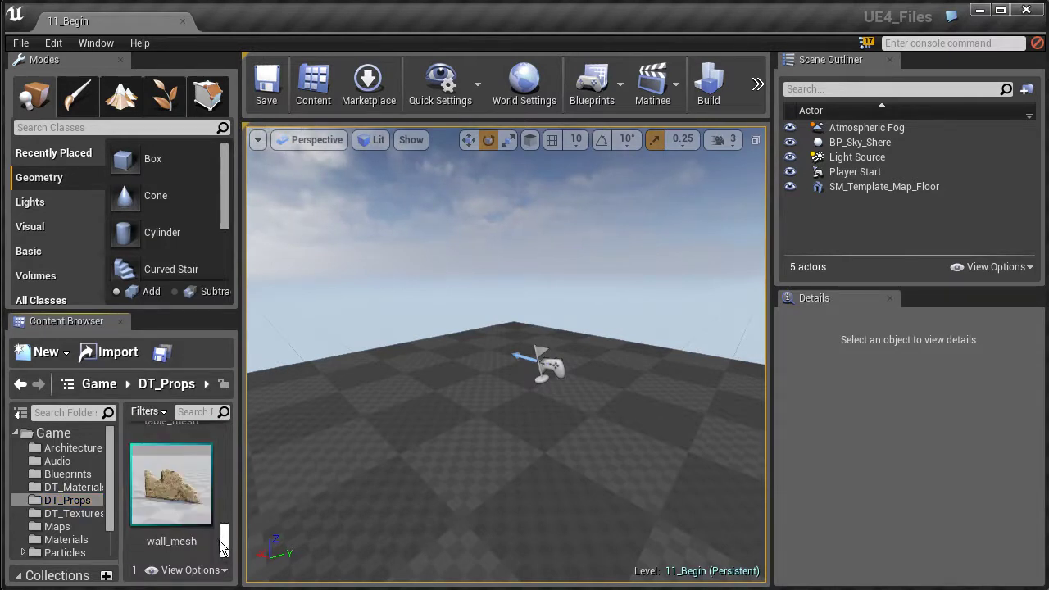
left_click(182, 498)
left_click_drag(182, 498, 366, 442)
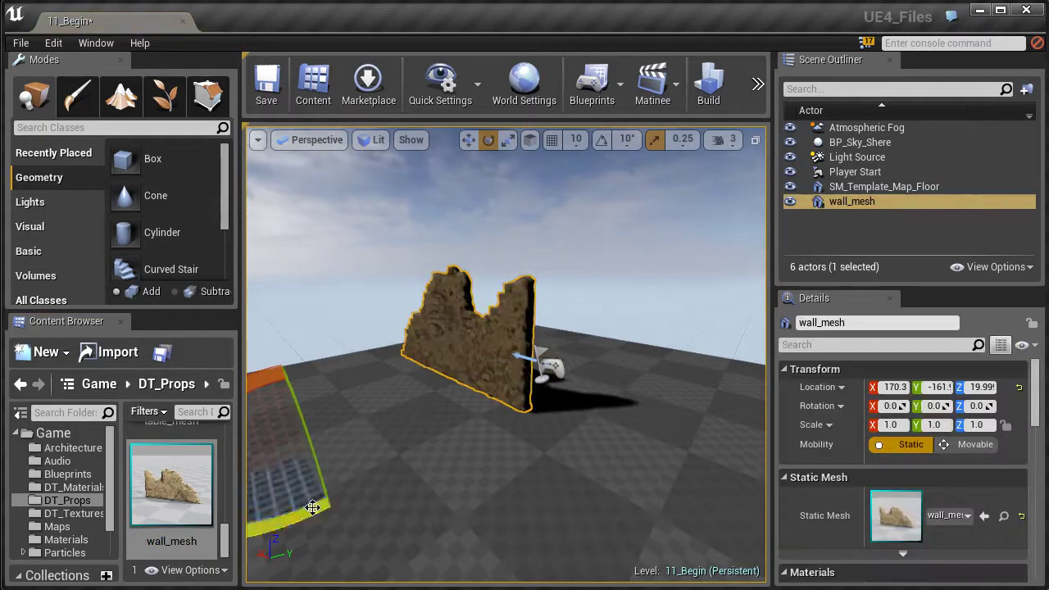
scroll(352, 483, "down", 3)
left_click_drag(375, 484, 468, 405)
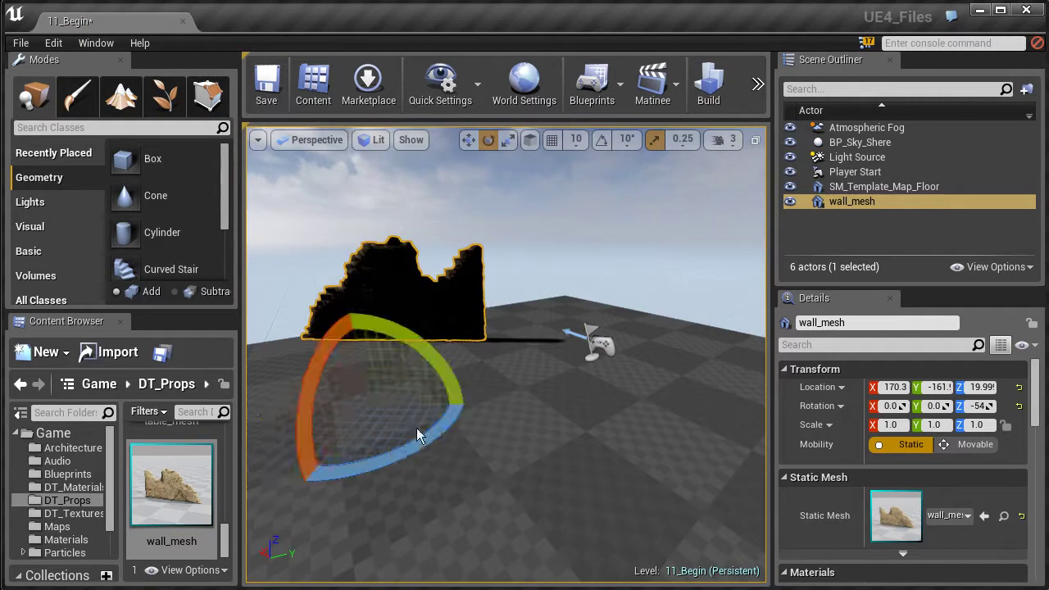
key("ctrl+z")
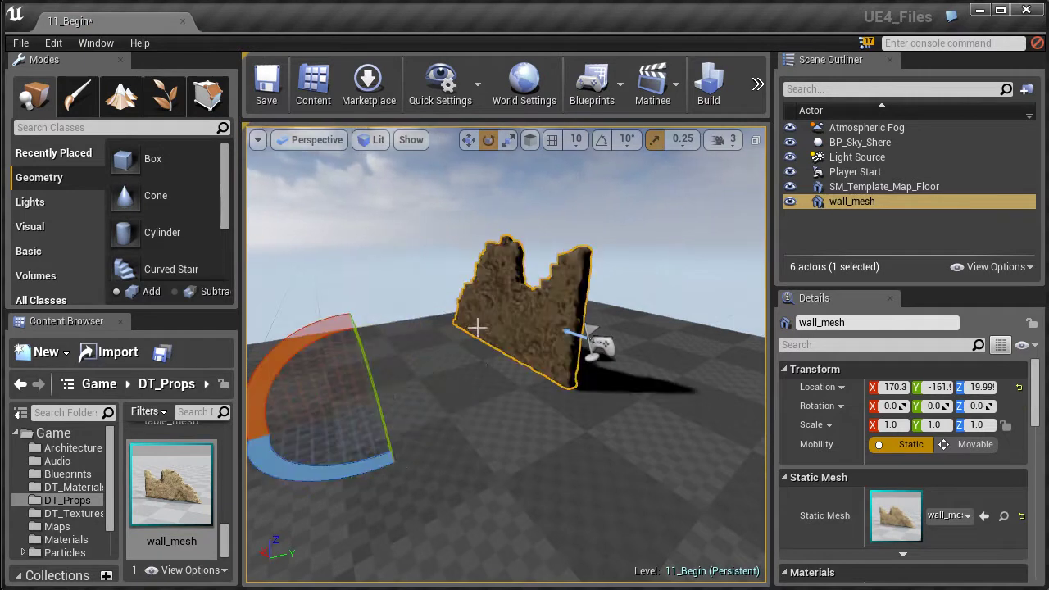
Turn on grid snapping and 10° rotation snapping, and rotate the wall to -90° about Z
left_click(602, 142)
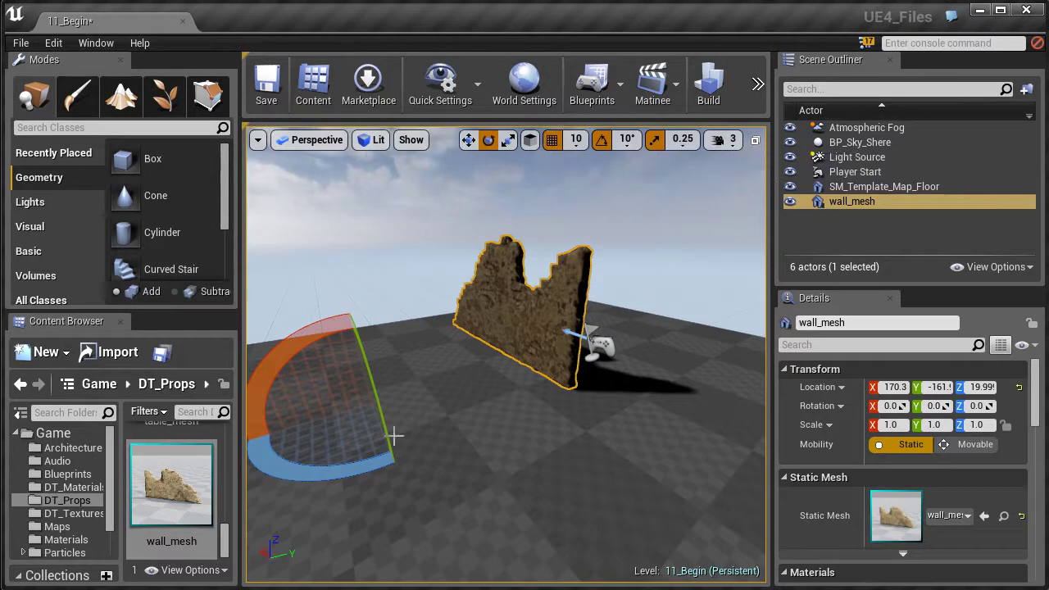
left_click_drag(328, 475, 448, 392)
key("f")
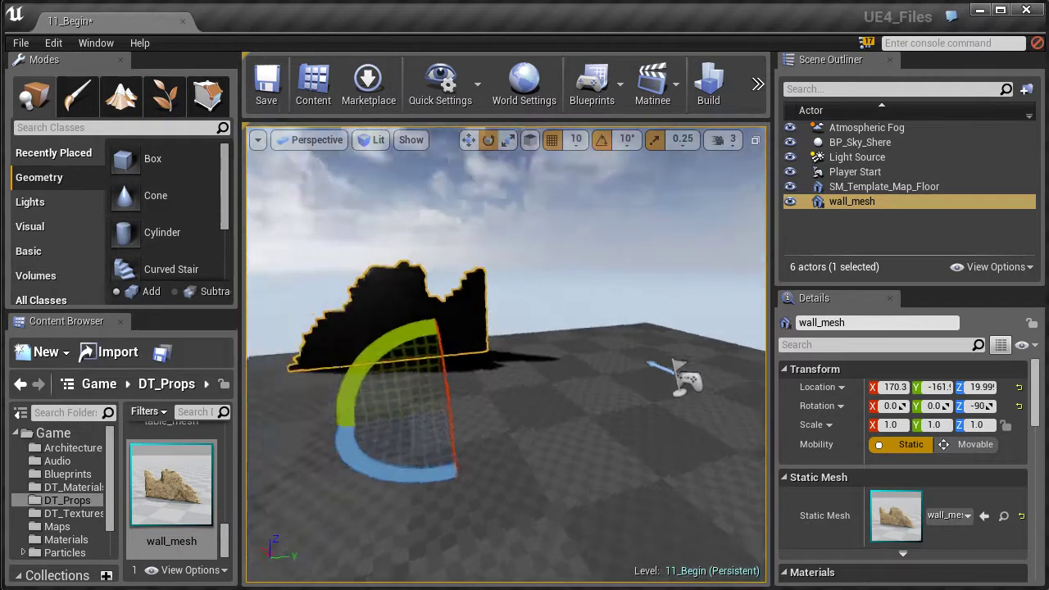
Move the wall across the floor to about X -20 and Y -32
key("w")
right_click_drag(461, 373, 503, 383)
left_click_drag(503, 392, 618, 443)
right_click_drag(618, 443, 621, 401)
left_click_drag(621, 401, 747, 445)
right_click_drag(747, 444, 627, 407)
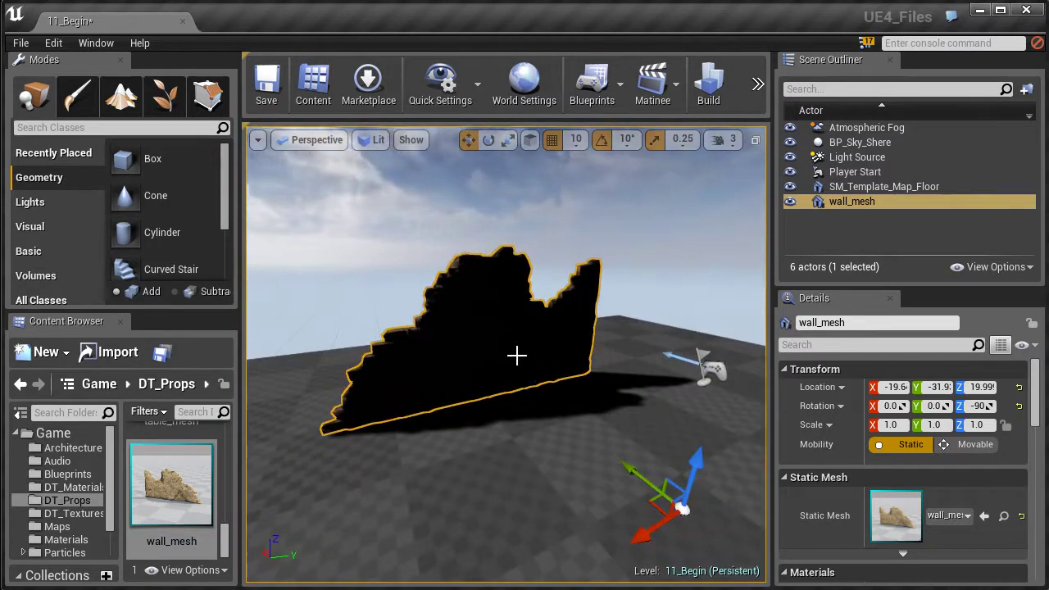
Rotate the Light Source in world space about Z to about 47° so it lights the front of the wall
right_click_drag(682, 510, 682, 463)
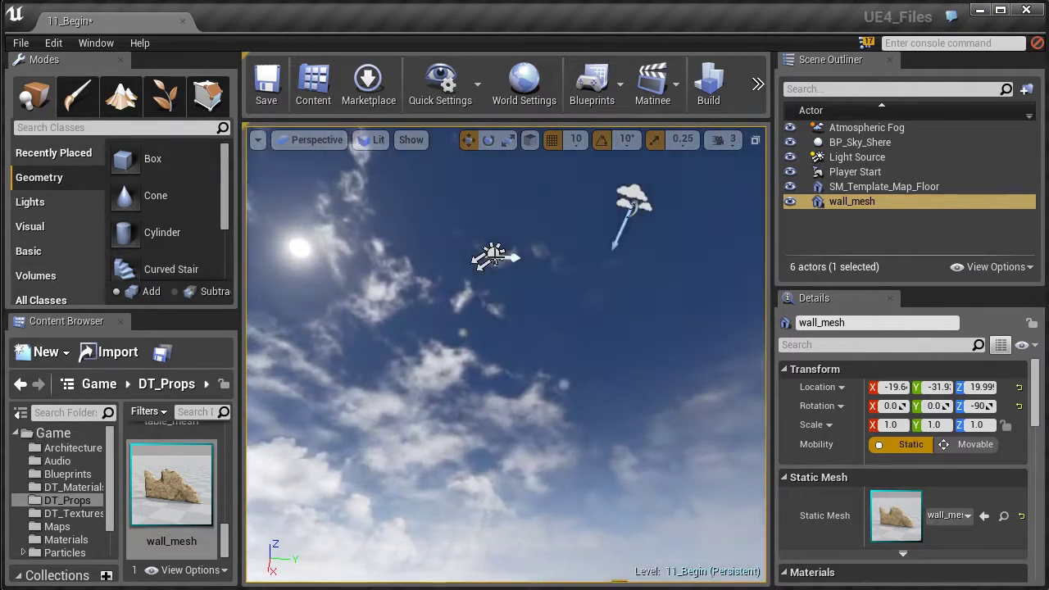
left_click(850, 158)
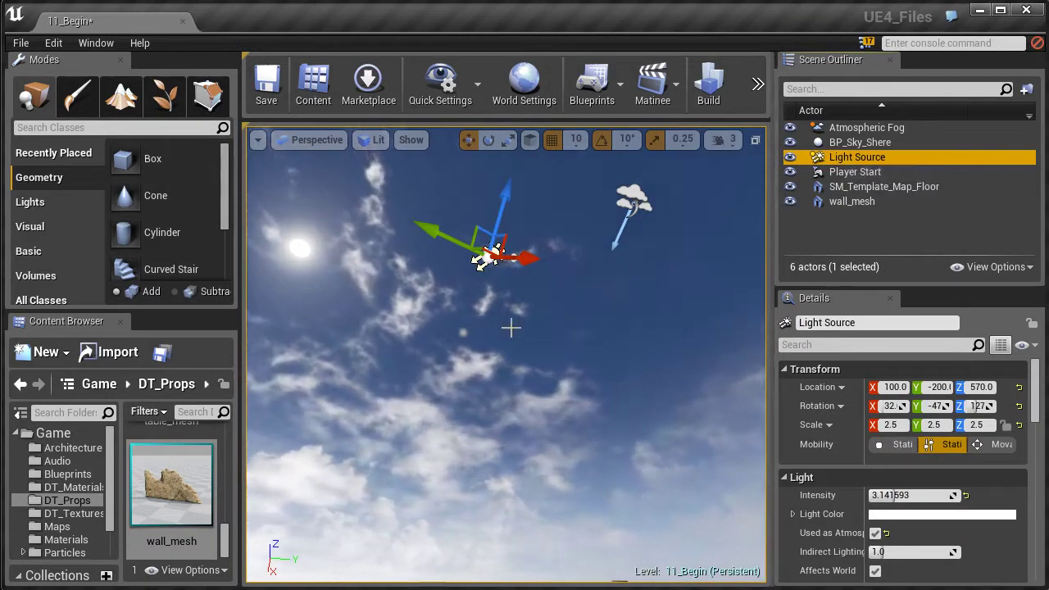
scroll(510, 328, "down", 4)
right_click_drag(489, 287, 529, 357)
left_click_drag(471, 271, 481, 209, "alt")
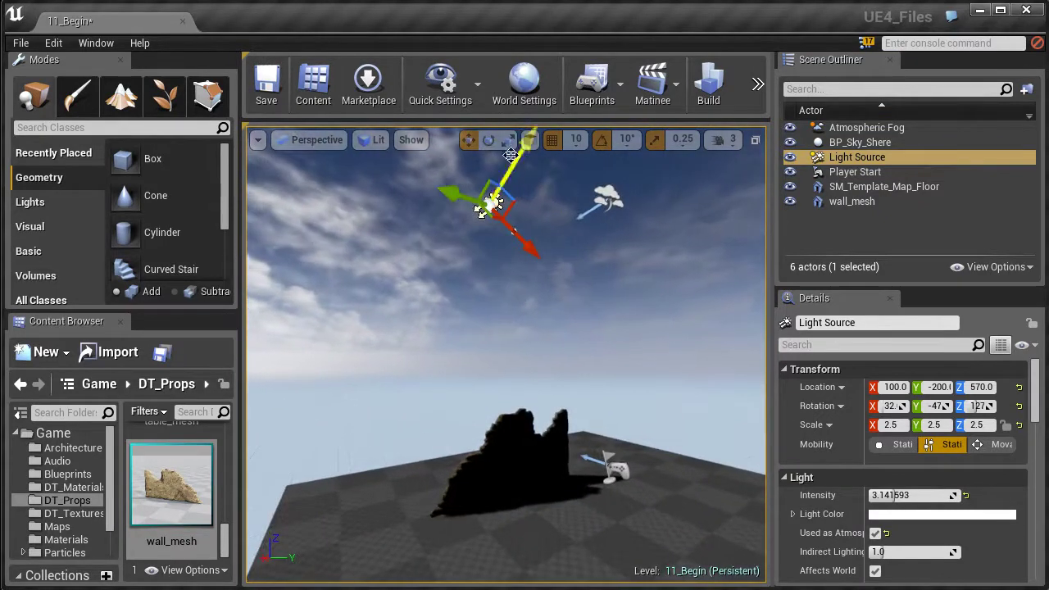
left_click(490, 140)
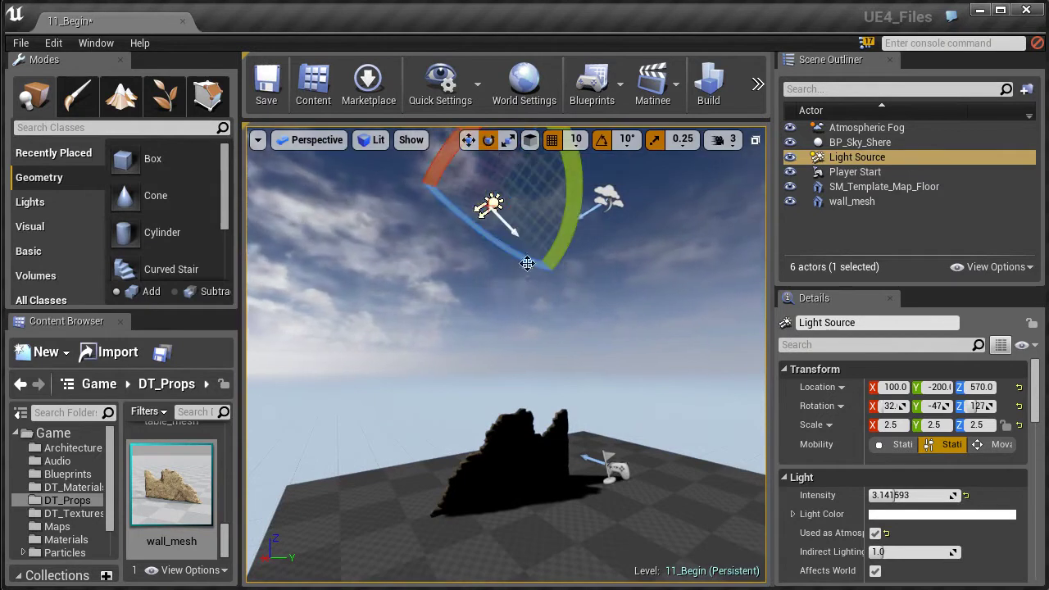
left_click(530, 141)
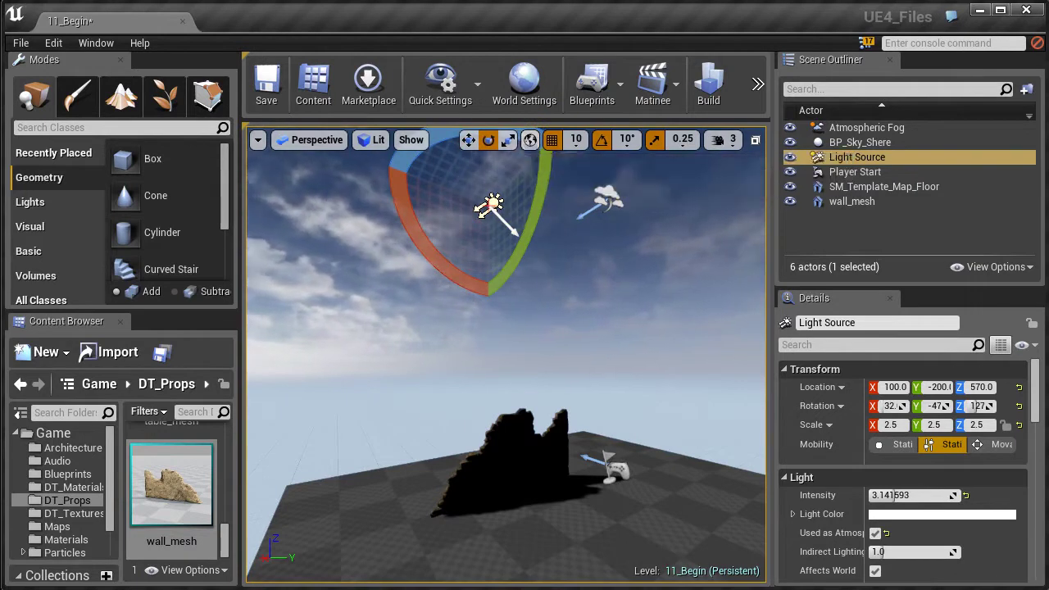
right_click_drag(459, 270, 460, 196)
left_click_drag(464, 220, 274, 219)
Turn off grid snapping and place a crate_mesh from DT_Props on the floor in front of the wall
right_click_drag(464, 328, 484, 451)
key("w")
key("s")
key("w")
right_click_drag(531, 276, 541, 276)
right_click_drag(510, 381, 405, 400)
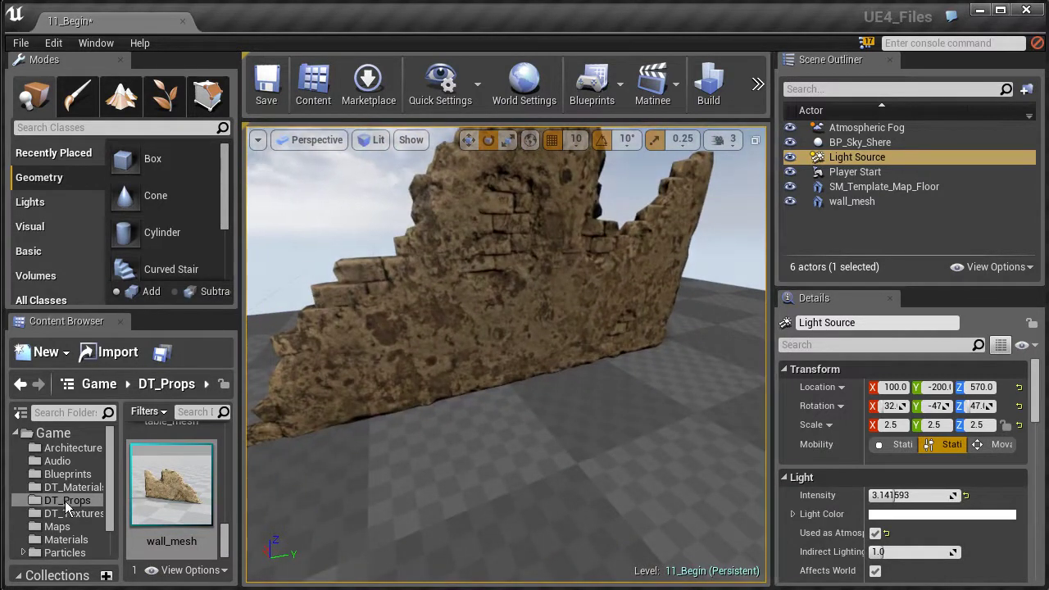
left_click_drag(226, 543, 230, 475)
left_click(161, 493)
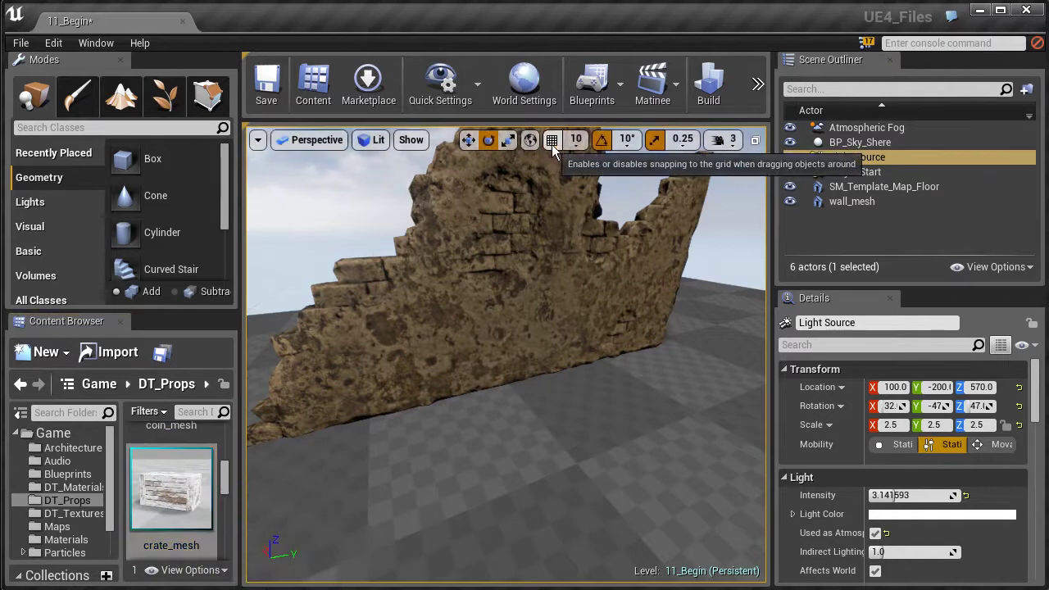
left_click_drag(171, 488, 521, 464)
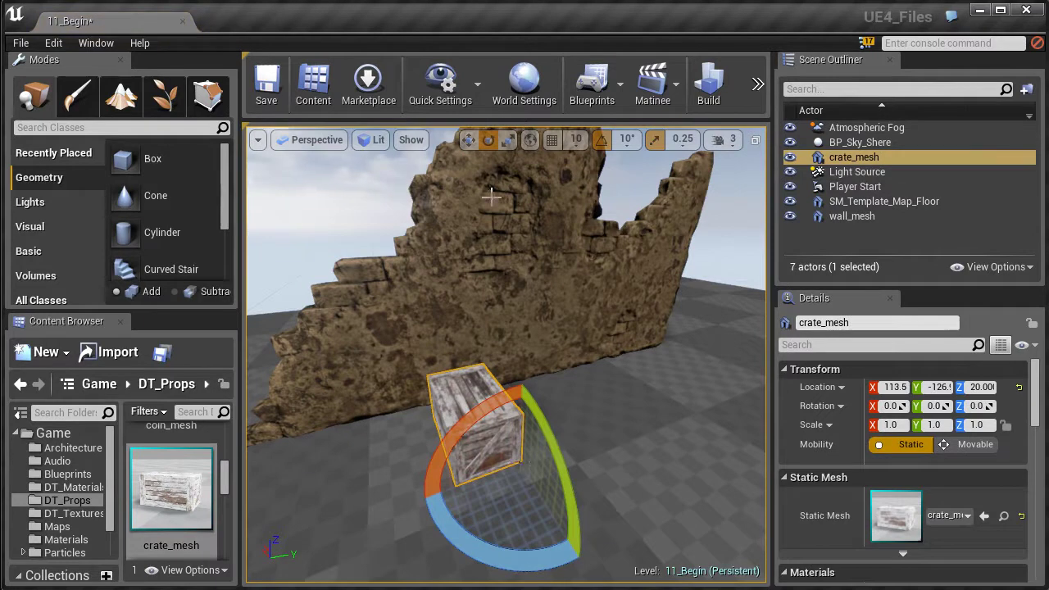
Rotate the crate to -90° about Z and turn off rotation snapping
left_click(468, 140)
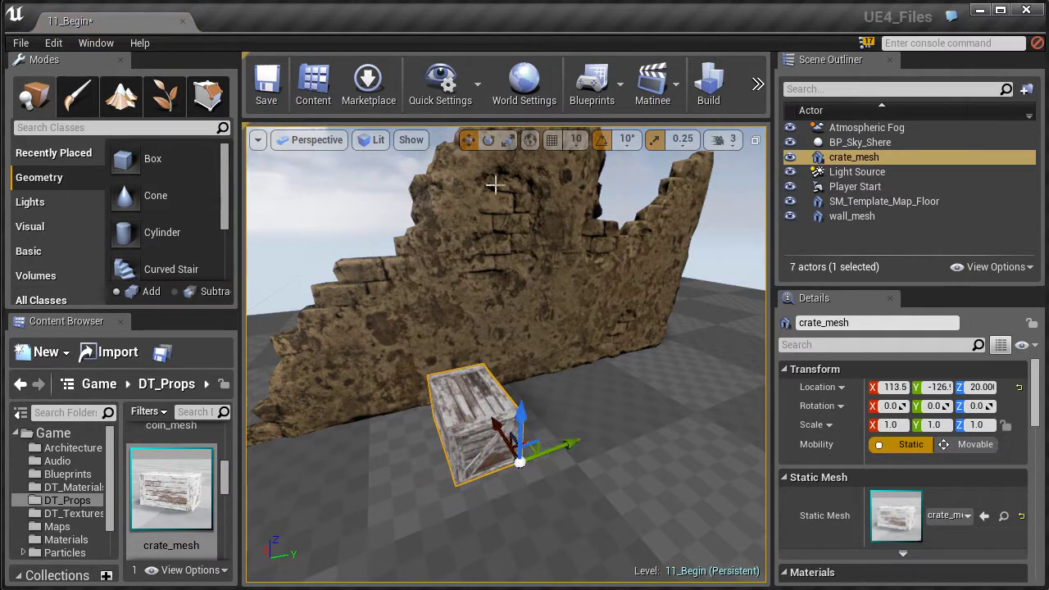
left_click(489, 141)
right_click_drag(509, 479, 480, 490)
left_click_drag(481, 489, 574, 352)
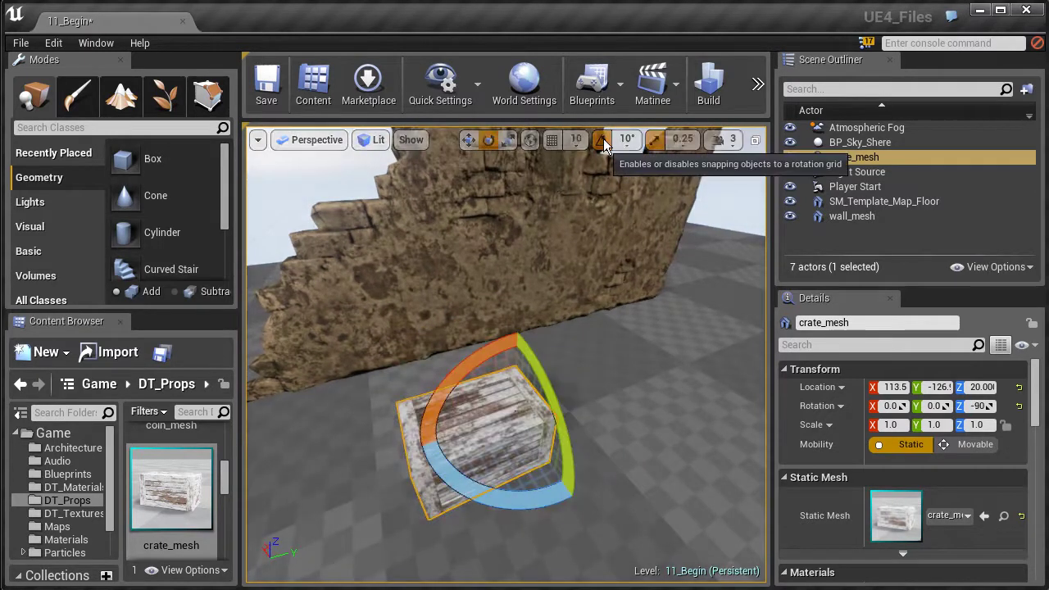
Move the crate toward the wall to about X 180 and duplicate it twice along Y to form a row of three
key("w")
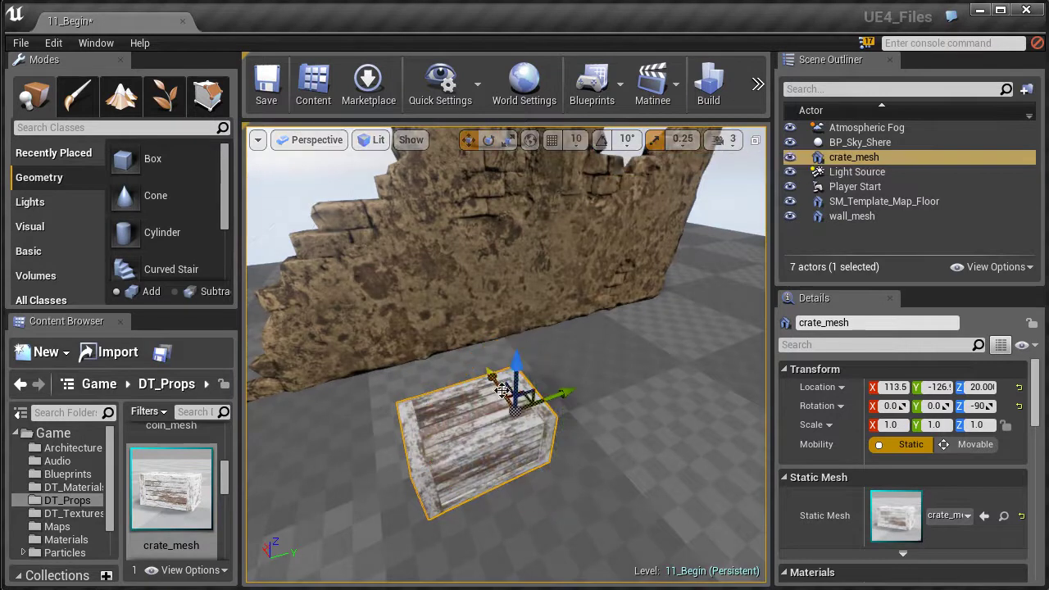
left_click_drag(496, 380, 426, 342)
scroll(426, 343, "down", 4)
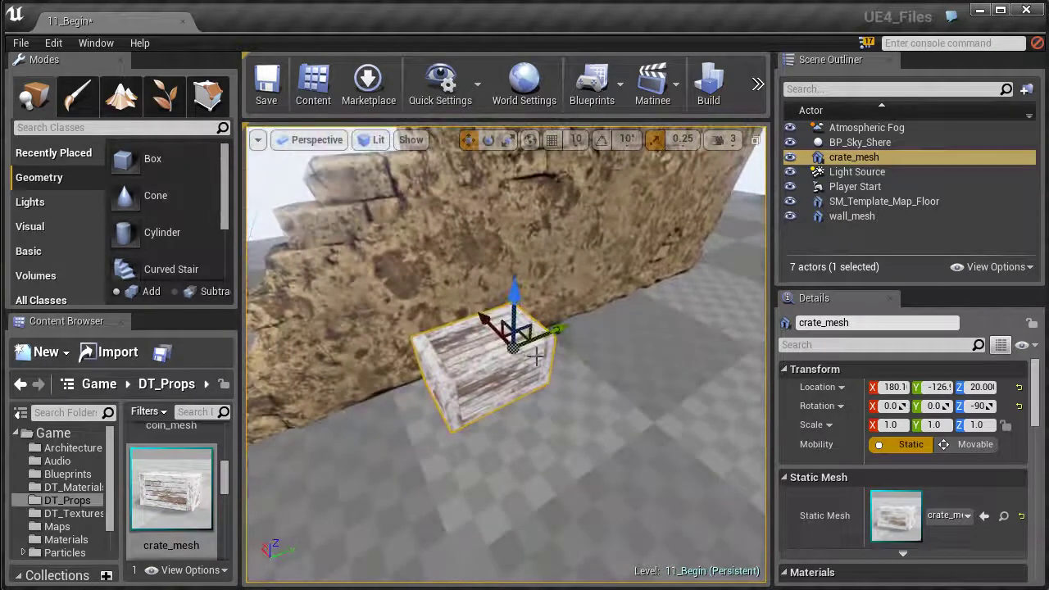
left_click_drag(555, 331, 692, 337, "alt")
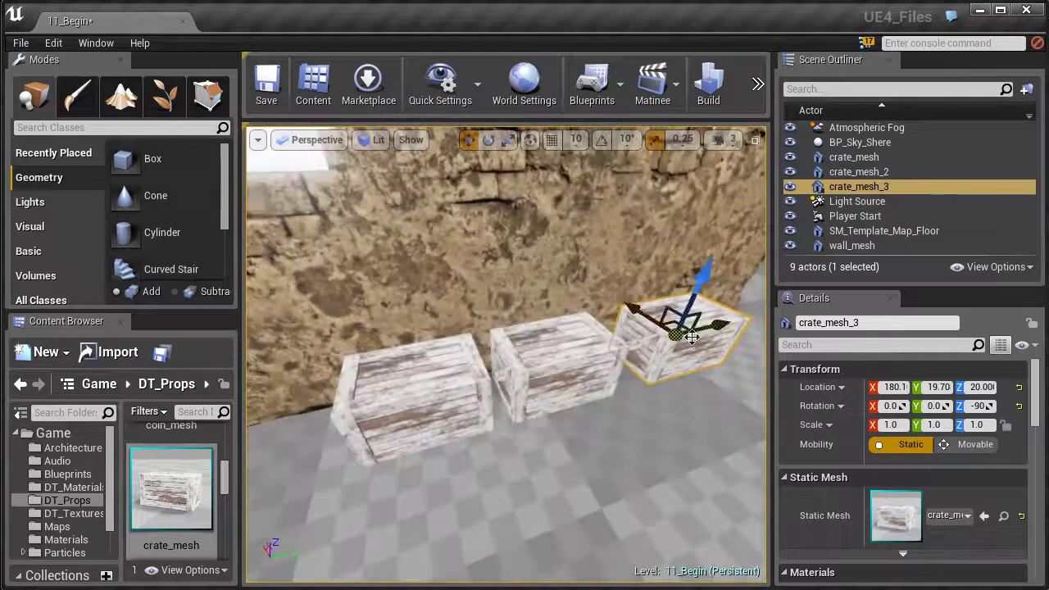
Rotate the middle crate slightly about Z and shift it along Y to about -69
left_click(574, 365)
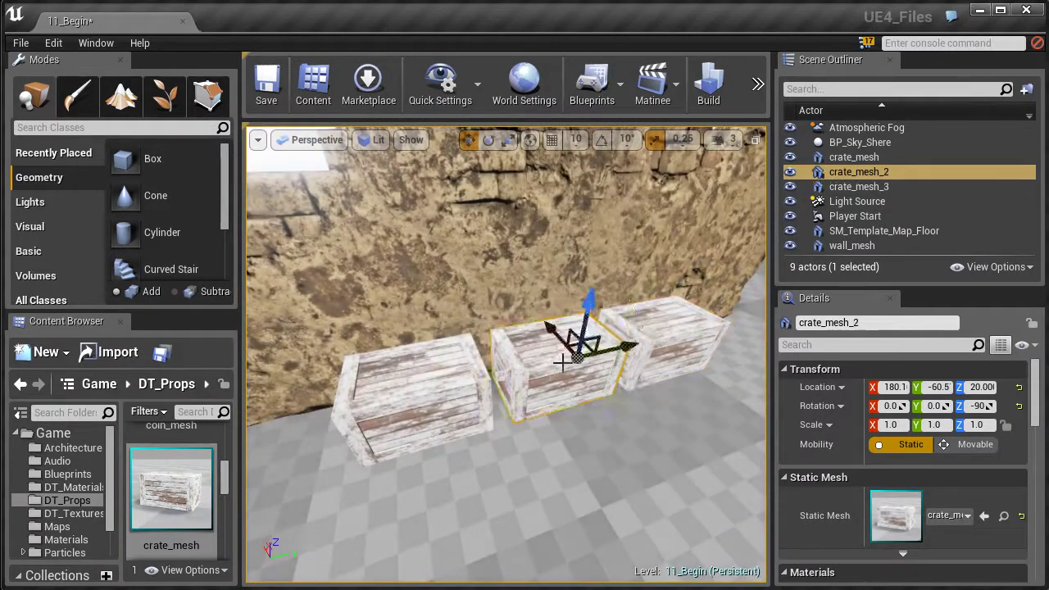
key("e")
left_click_drag(539, 409, 688, 446)
key("w")
left_click_drag(615, 351, 597, 354)
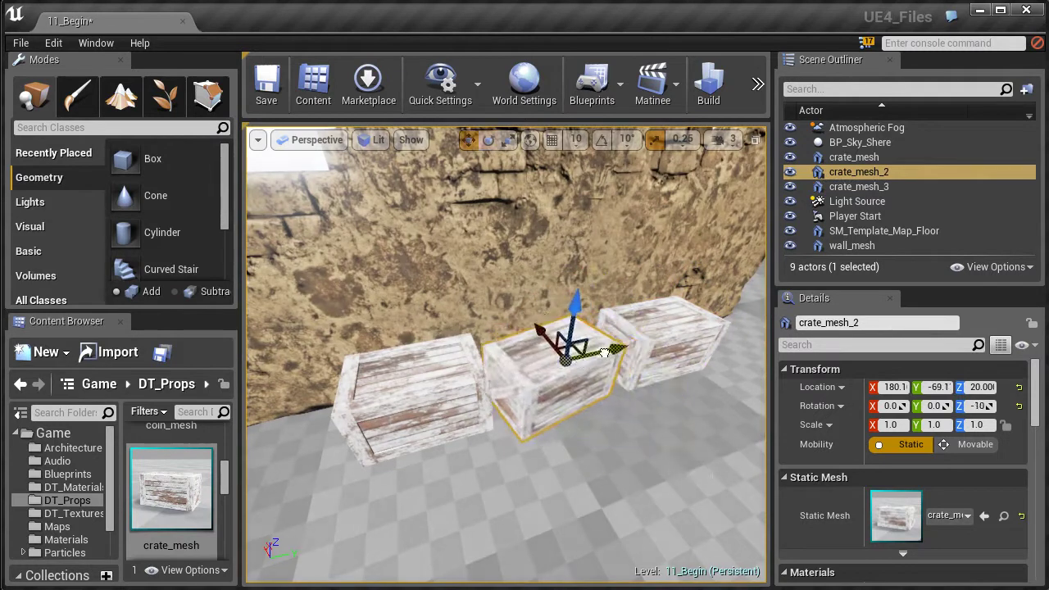
Rotate the first crate to about -82° about Z and move it away from the wall to about X 168
left_click(461, 376)
key("e")
left_click_drag(417, 438, 509, 469)
key("w")
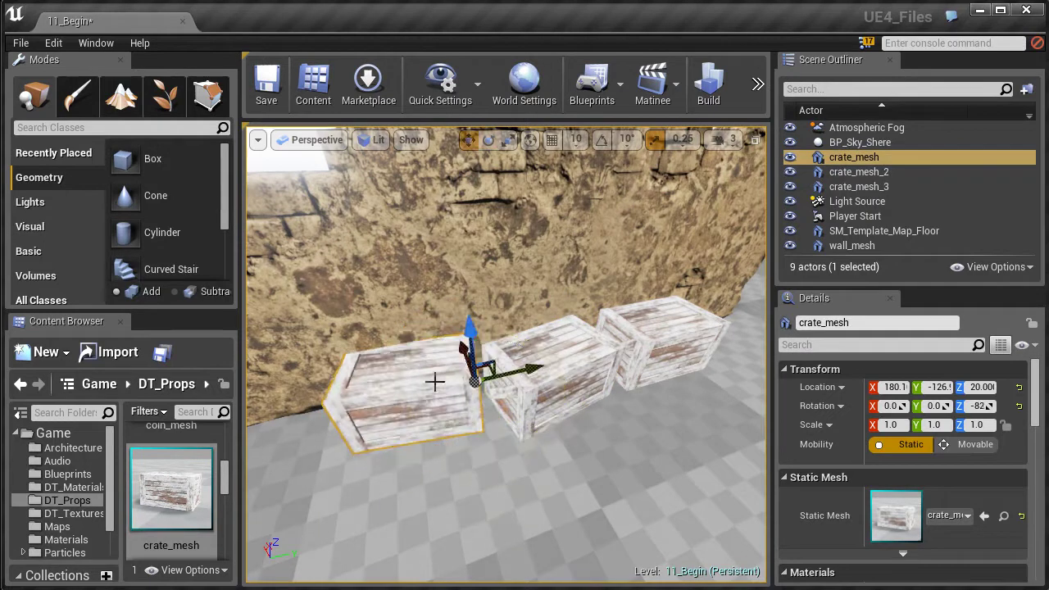
left_click_drag(465, 351, 472, 375)
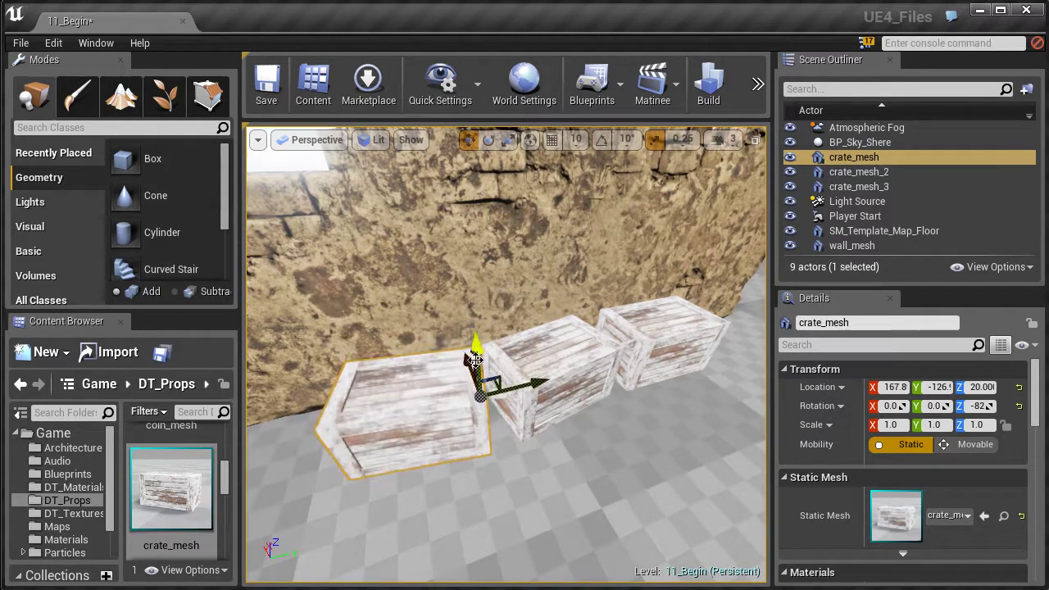
Rotate the third crate in the row to about -75° about Z and move it away from the wall to about X 161
left_click(659, 321)
mouse_move(660, 342)
right_mouse_down()
mouse_move(578, 345)
mouse_move(648, 349)
right_mouse_up()
key("e")
right_click_drag(662, 427, 669, 440)
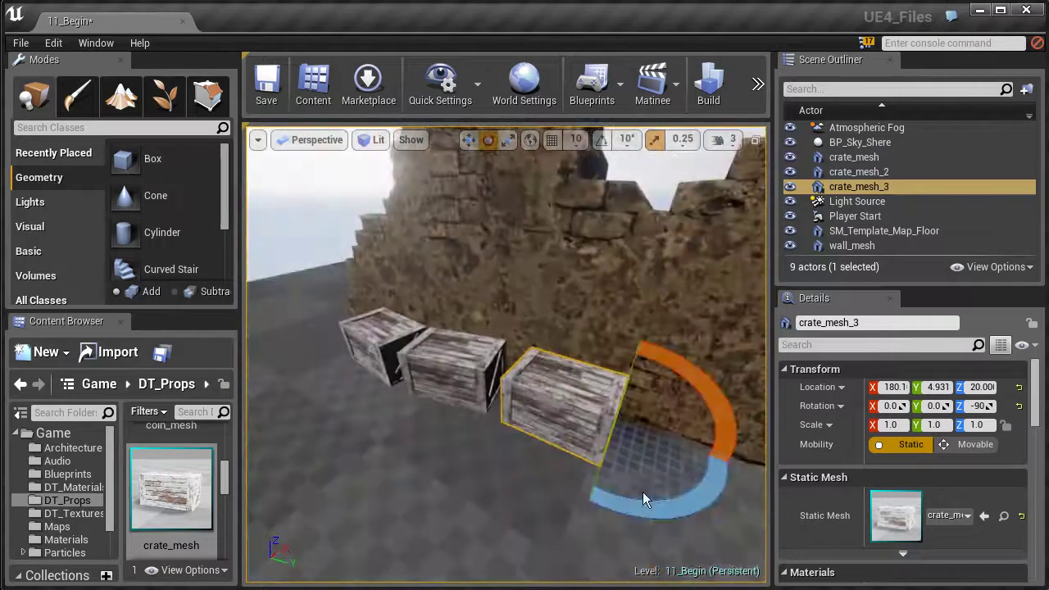
left_click_drag(647, 501, 565, 499)
key("w")
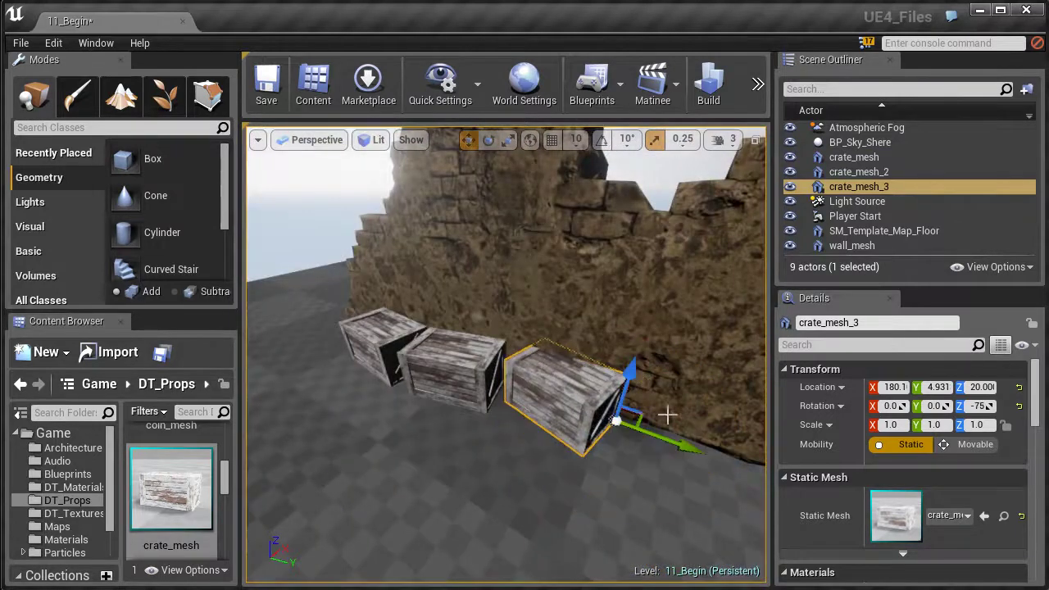
right_click_drag(625, 410, 597, 414)
mouse_move(616, 403)
left_mouse_down()
mouse_move(577, 440)
mouse_move(610, 402)
left_mouse_up()
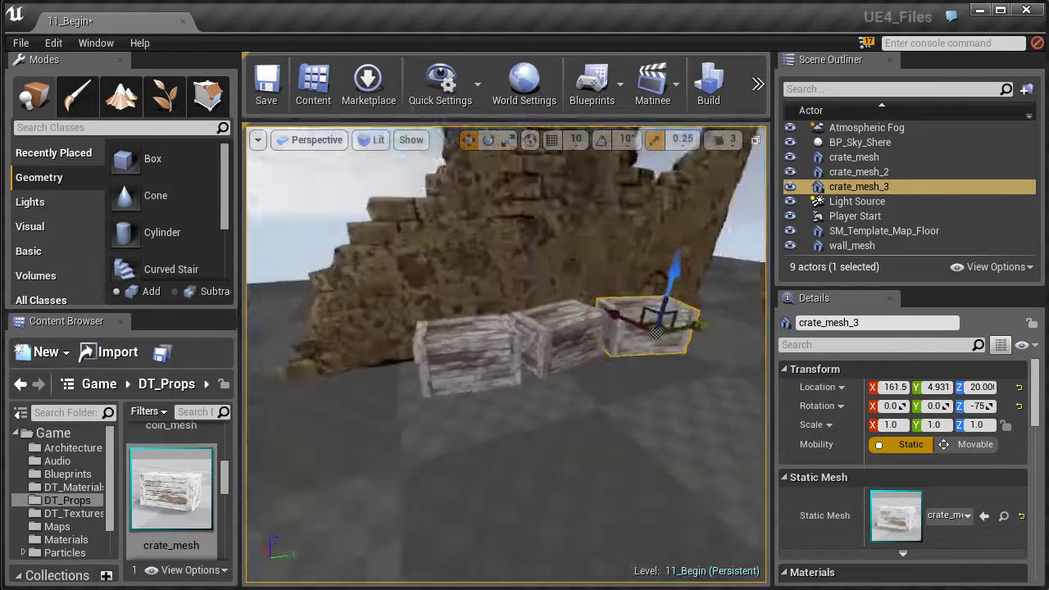
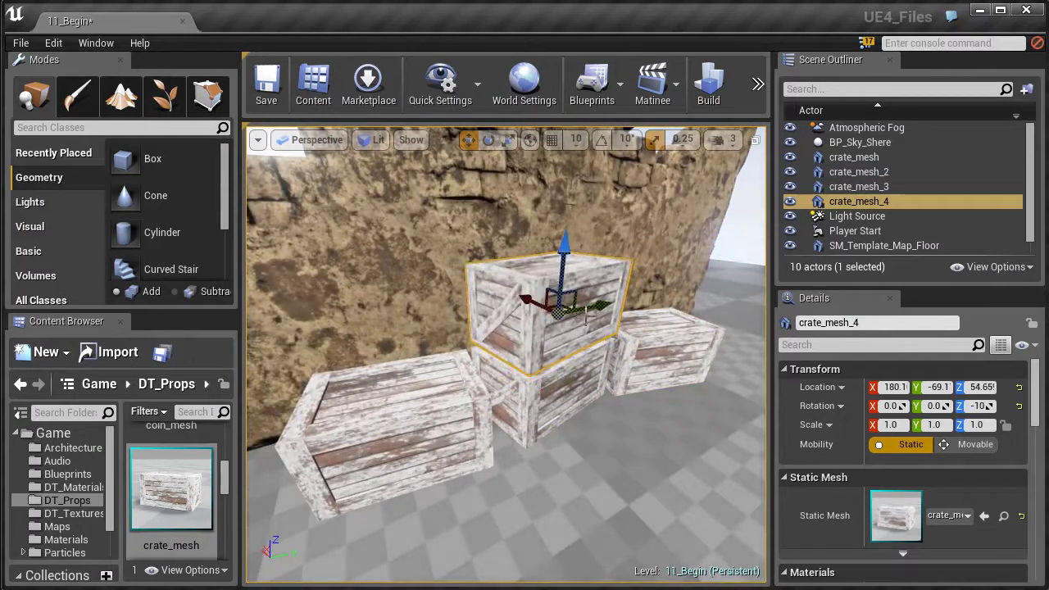
Shift the stacked crate to about X 170, Y -47 and duplicate it along Y to about -109
left_click_drag(593, 309, 571, 302)
left_click_drag(635, 306, 530, 319, "alt")
right_click_drag(530, 319, 541, 349)
Rotate the duplicated upper crate about Z and move it to about X 160, Y -106 above the lower crates
key("e")
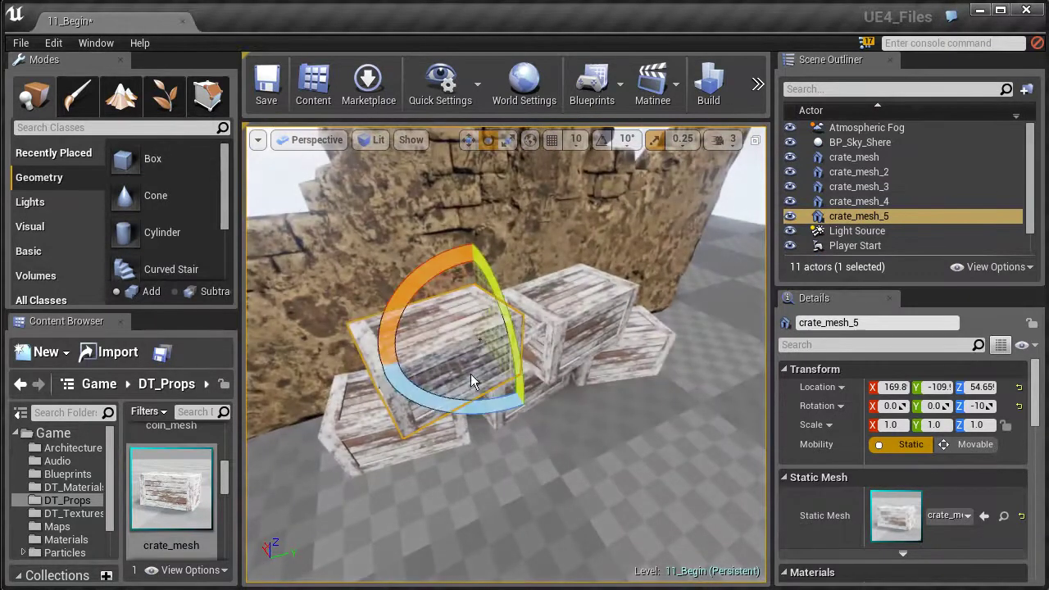
left_click_drag(522, 410, 459, 366)
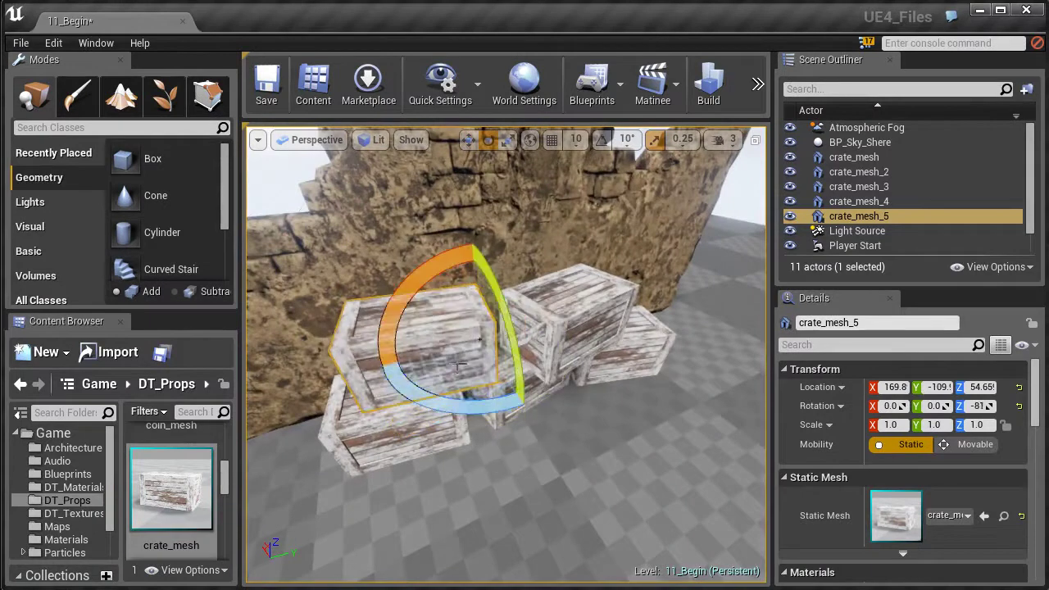
left_click_drag(489, 322, 525, 337)
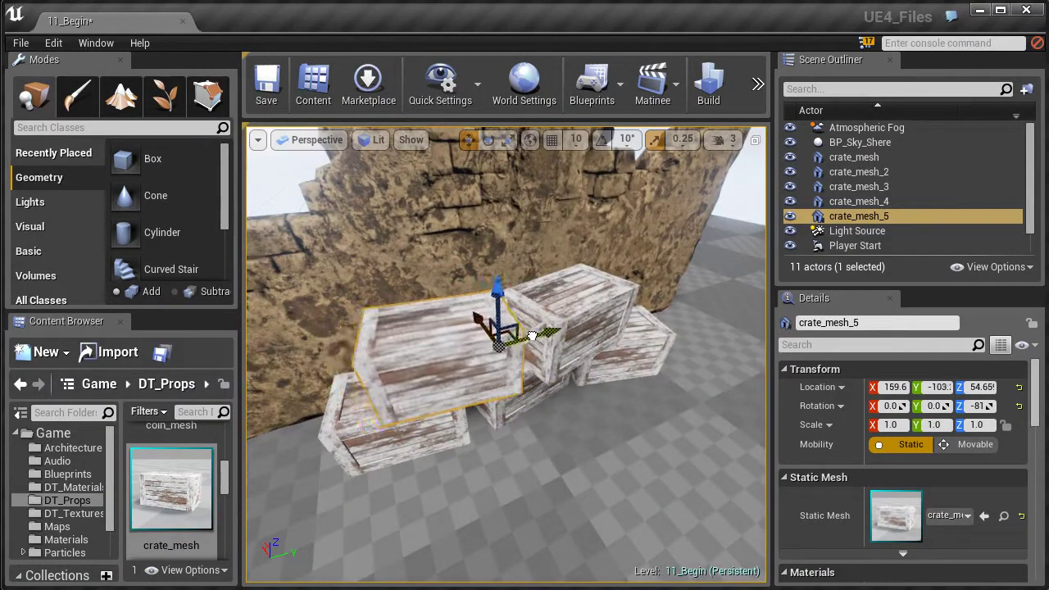
right_click_drag(483, 350, 471, 419)
key("e")
left_click_drag(472, 357, 473, 358)
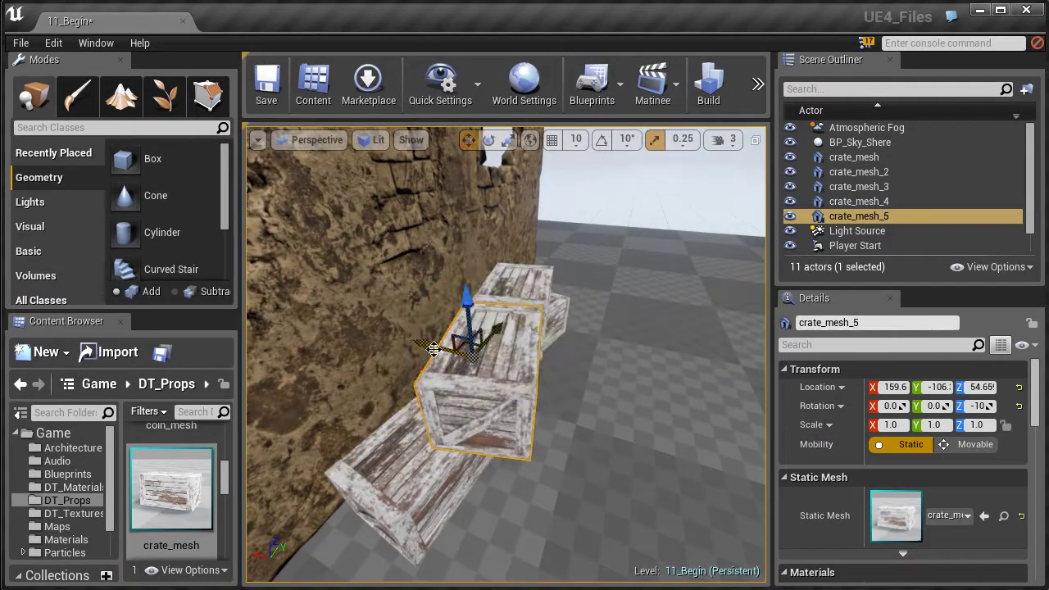
Move the other upper crate along Y to about -37 and rotate it to about -84° about Z
right_click_drag(474, 347, 410, 369)
right_click_drag(347, 324, 517, 328)
left_click(516, 328)
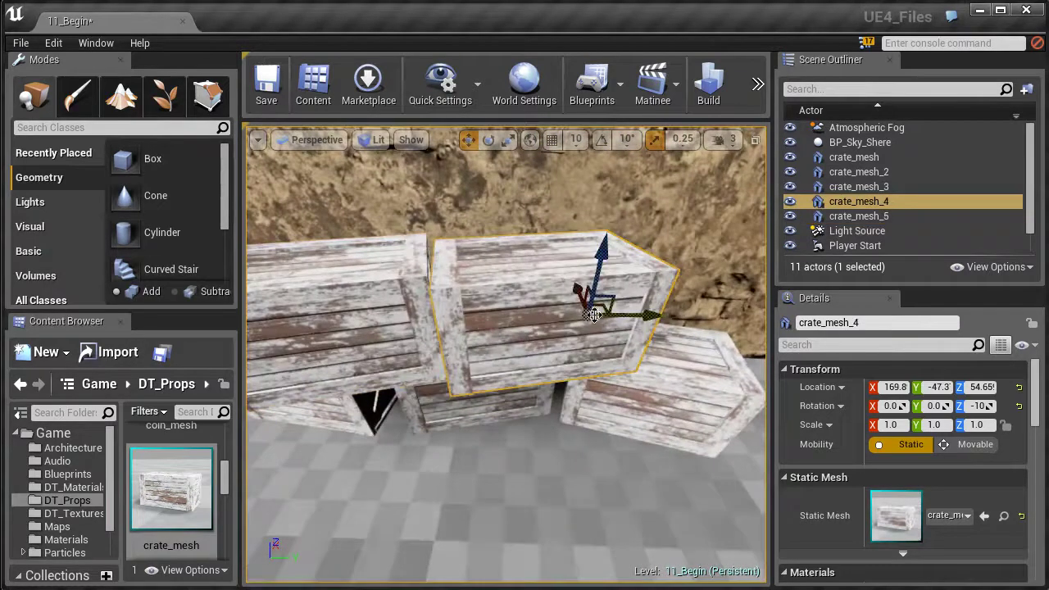
left_click_drag(632, 314, 668, 321)
key("e")
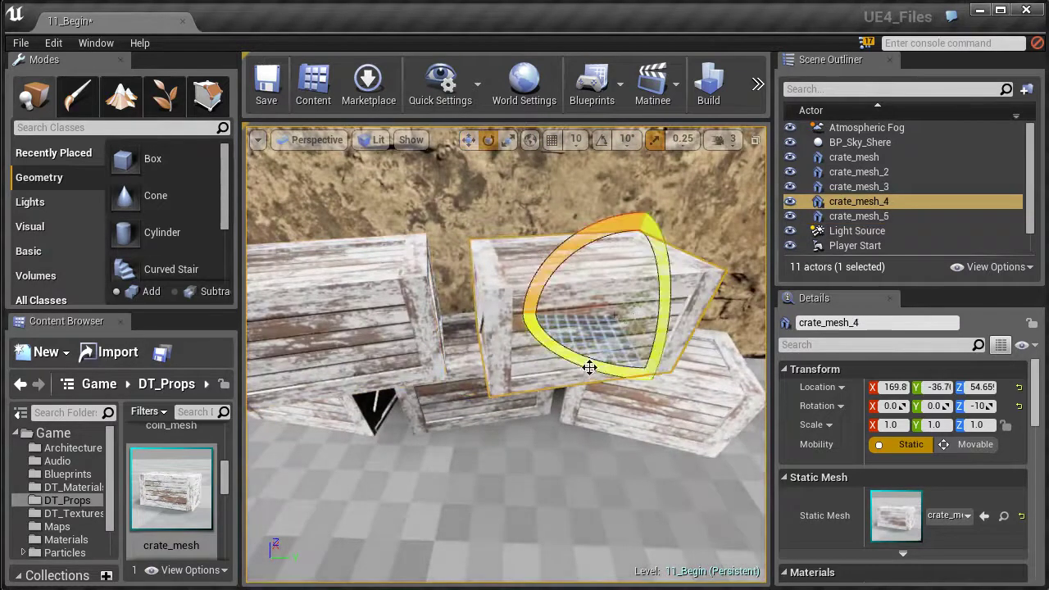
left_click_drag(589, 367, 648, 373)
right_click_drag(590, 368, 539, 382)
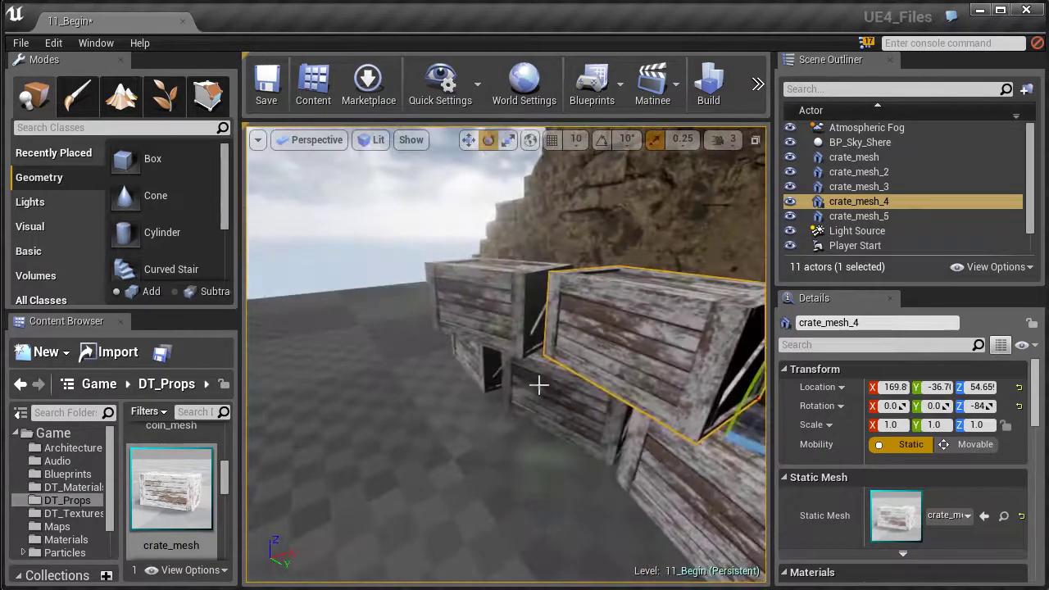
Move the lower middle crate away from the wall to about X 167
left_click(579, 422)
key("w")
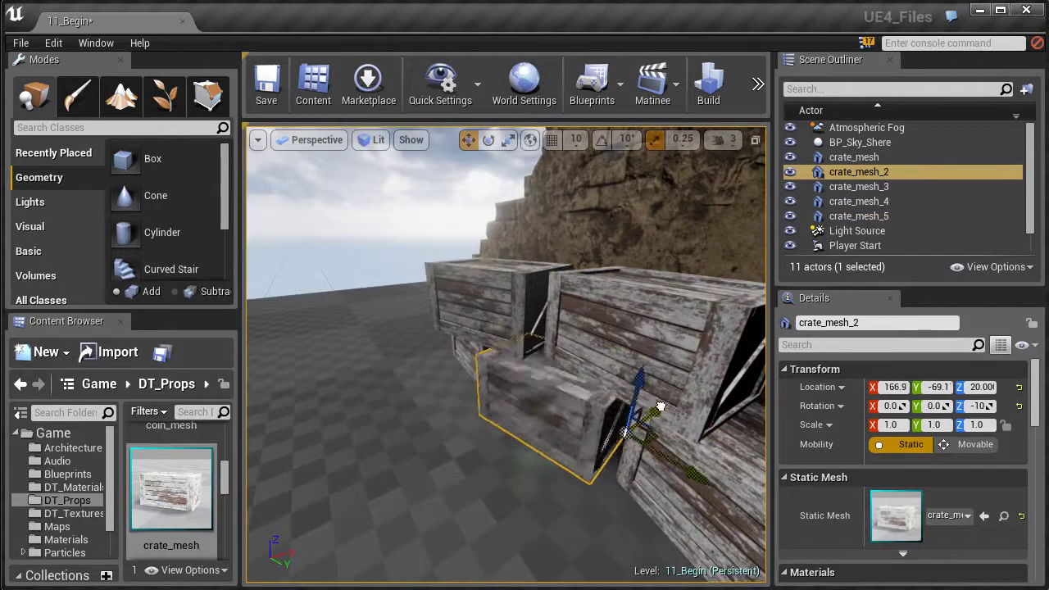
left_click_drag(657, 408, 659, 409)
right_click_drag(658, 409, 575, 386)
right_click_drag(561, 474, 572, 488)
Place openingcratebase_mesh on the floor in front of the stacked crates at about X 103, Y -100
left_click_drag(226, 473, 224, 492)
scroll(224, 495, "down", 2)
left_click_drag(170, 455, 606, 455)
right_click_drag(443, 442, 443, 443)
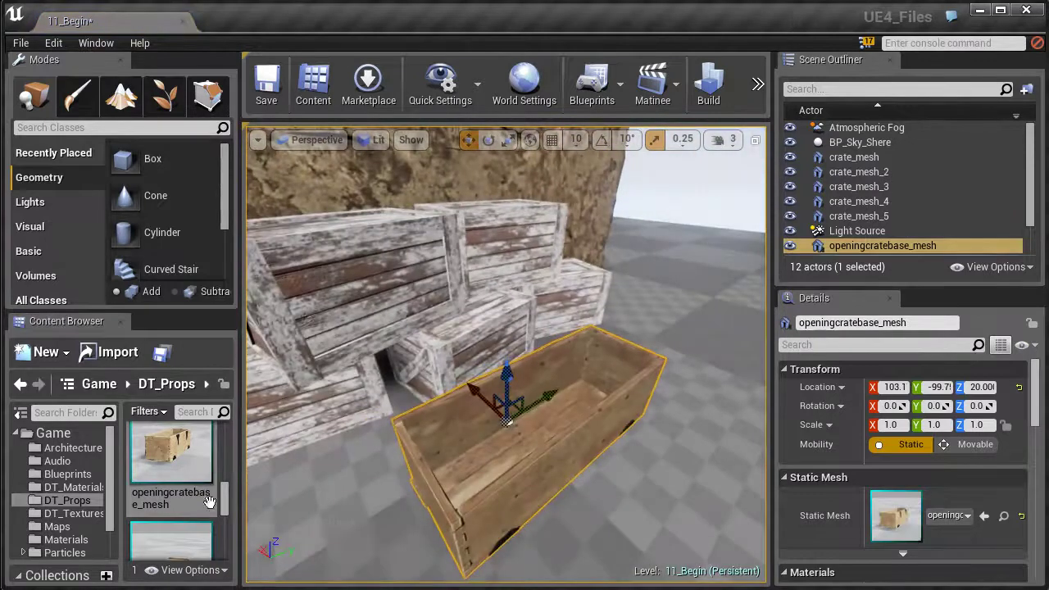
Place hay_mesh inside the open crate base and adjust its height to about Z 20
scroll(225, 502, "down", 3)
scroll(225, 502, "down", 2)
left_click_drag(205, 488, 505, 425)
left_click_drag(458, 435, 542, 445, "alt")
left_click_drag(567, 411, 746, 409)
right_click_drag(599, 361, 487, 423)
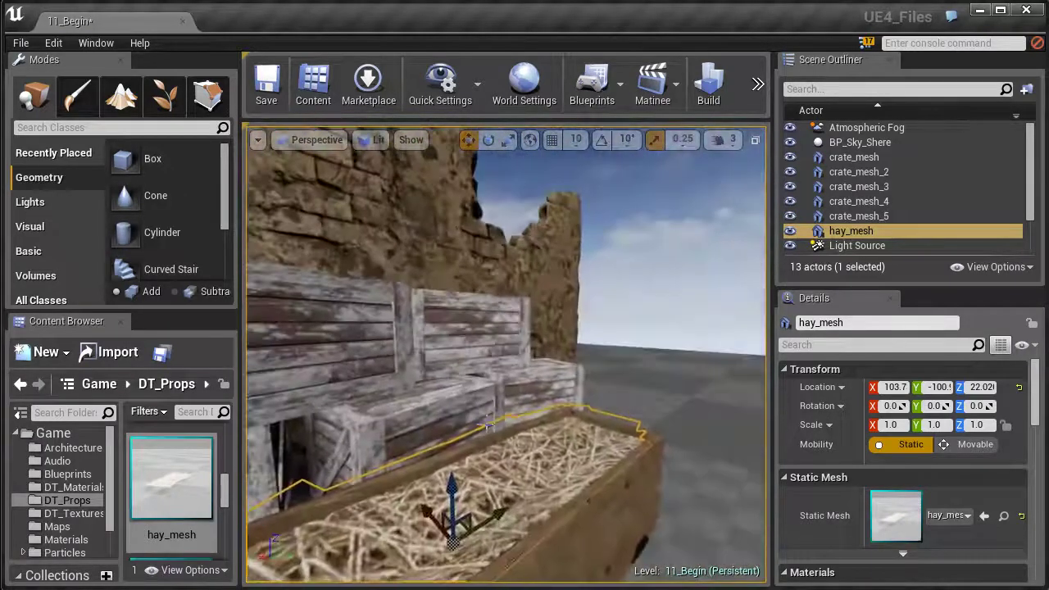
left_click_drag(453, 487, 454, 500)
right_click_drag(465, 559, 484, 476)
left_click_drag(734, 344, 742, 304, "alt")
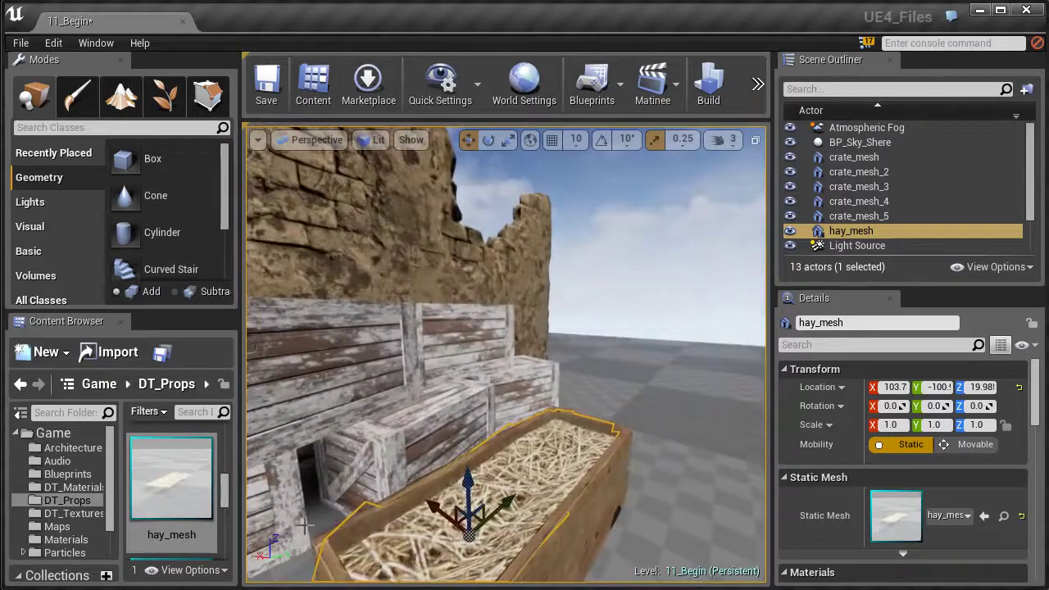
Place amphora_mesh on the hay in the open crate and rotate it to lie on its side along the crate
left_click_drag(227, 489, 516, 545)
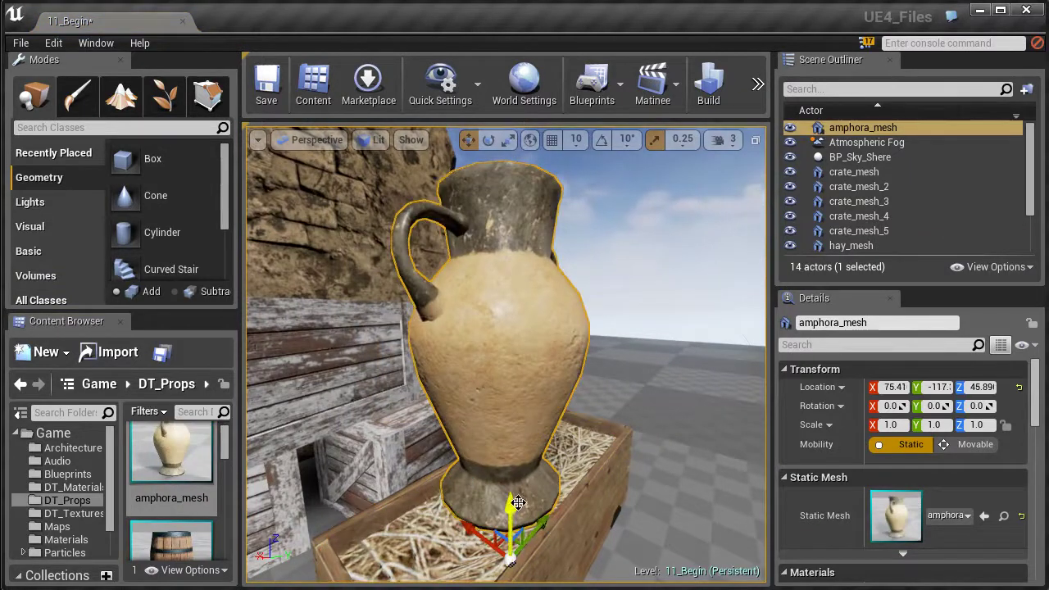
key("e")
right_click_drag(515, 473, 501, 510)
key("s")
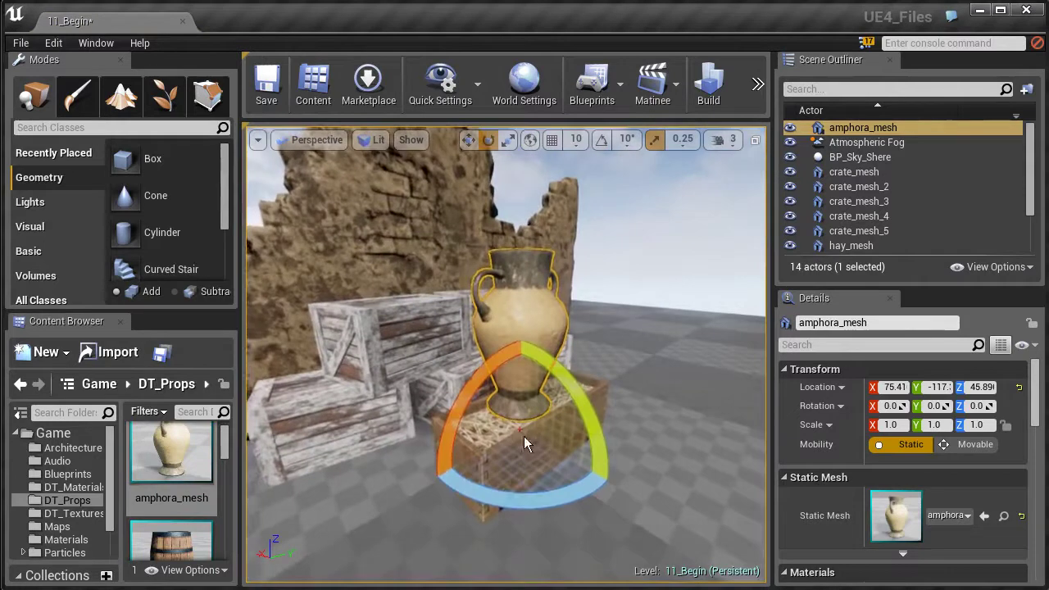
left_click_drag(477, 391, 435, 451)
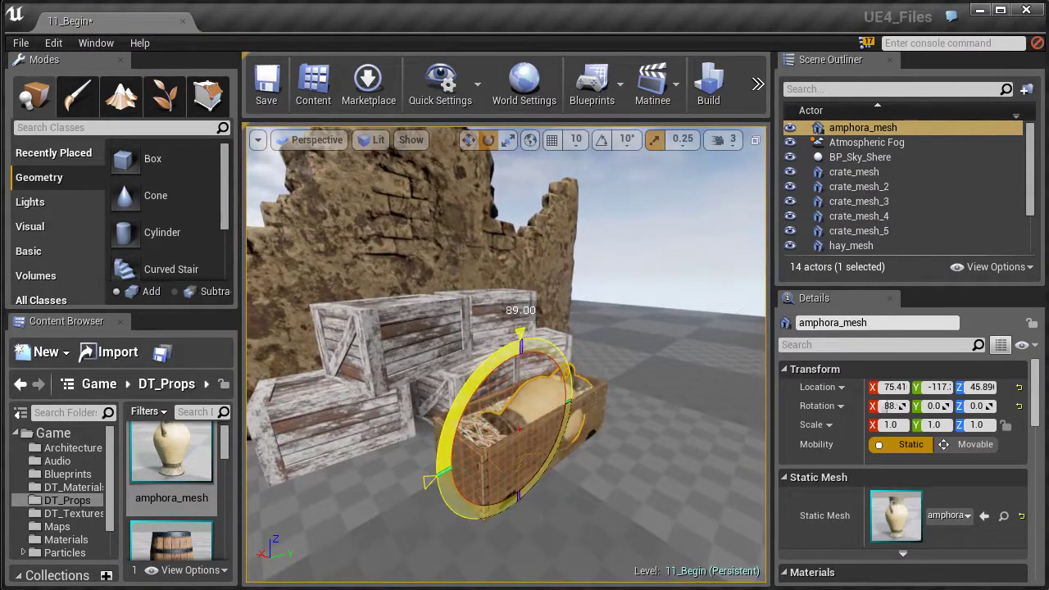
left_click_drag(435, 451, 482, 424)
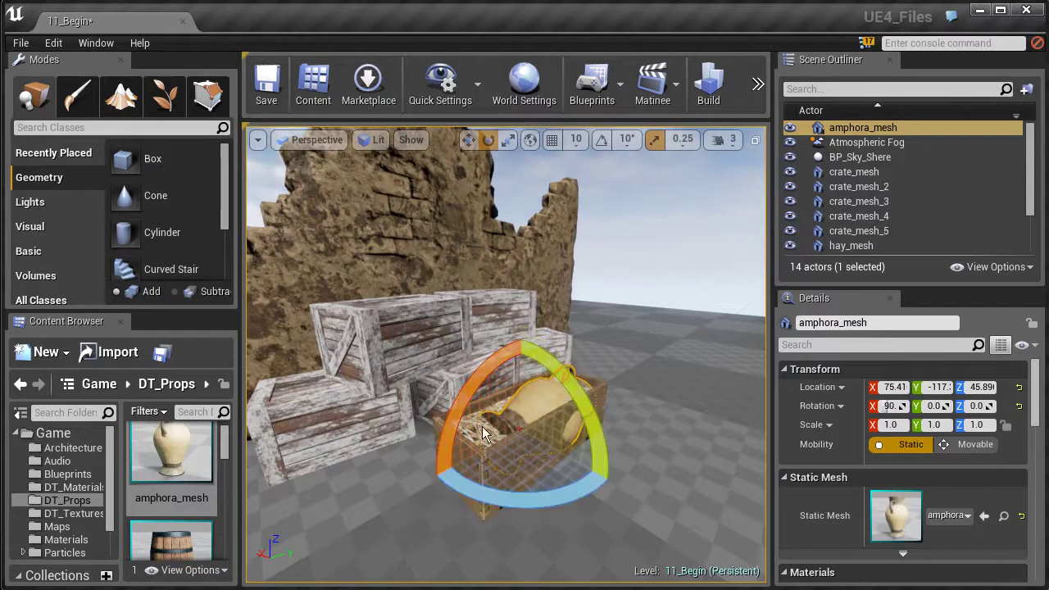
left_click_drag(577, 412, 525, 345)
mouse_move(574, 513)
left_mouse_down()
mouse_move(566, 535)
mouse_move(590, 510)
left_mouse_up()
Move the lying amphora over the open crate to about X 101, Z 59
key("w")
left_click_drag(493, 410, 447, 397)
mouse_move(467, 396)
right_mouse_down()
mouse_move(467, 344)
mouse_move(467, 410)
right_mouse_up()
left_click_drag(366, 407, 366, 373)
right_click_drag(366, 373, 435, 410)
left_click_drag(374, 406, 416, 413)
right_click_drag(505, 402, 385, 403)
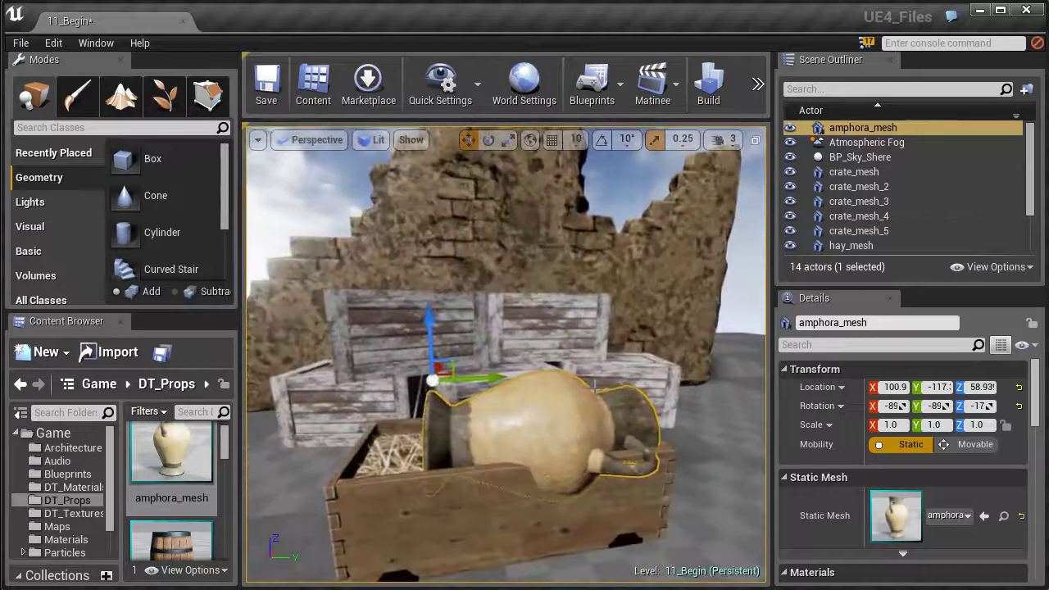
Scale the amphora to 0.5 and settle it on the hay at about X 96, Y -111, Z 51
left_click_drag(492, 380, 459, 374)
left_click_drag(401, 328, 399, 309)
right_click_drag(399, 316, 569, 391)
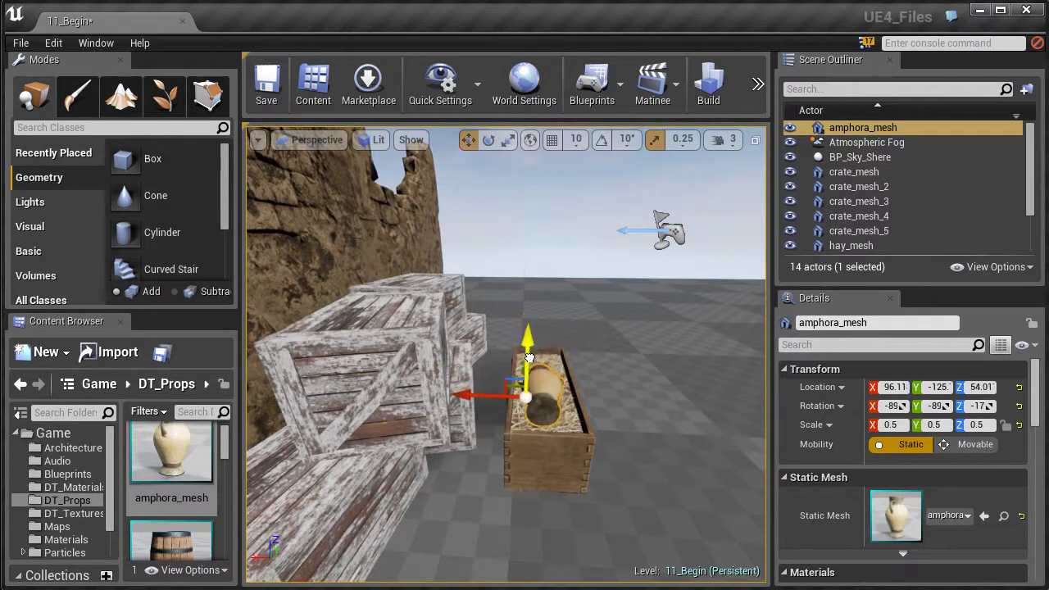
left_click_drag(531, 363, 530, 369)
right_click_drag(528, 389, 590, 361)
left_click_drag(563, 337, 649, 313)
right_click_drag(649, 313, 479, 459)
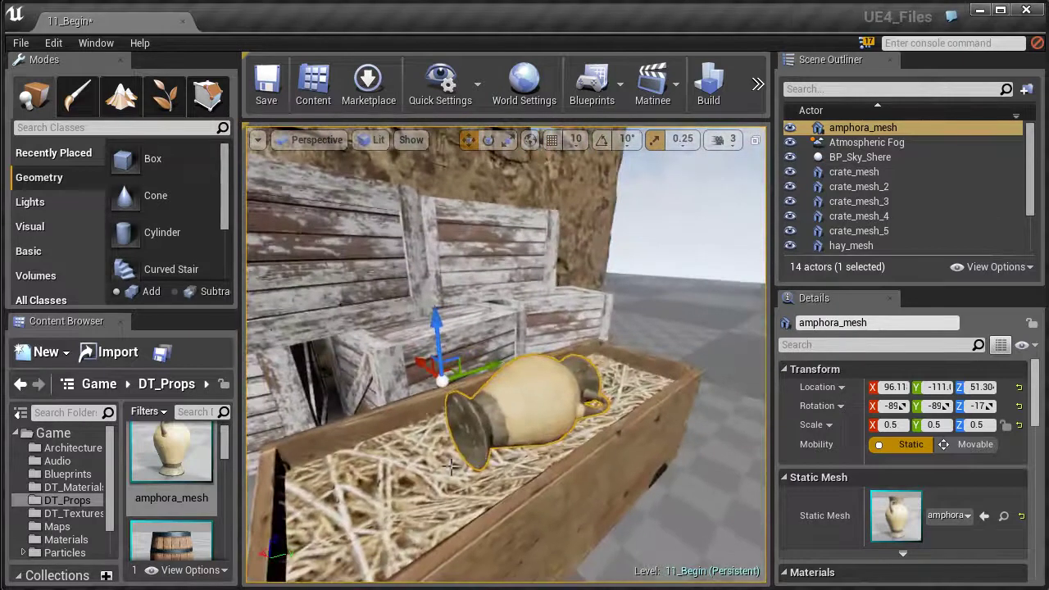
Add the hay to the amphora selection and lower both together inside the open crate
left_click(412, 503, "ctrl")
left_click_drag(476, 419, 477, 444)
right_click_drag(476, 444, 484, 304)
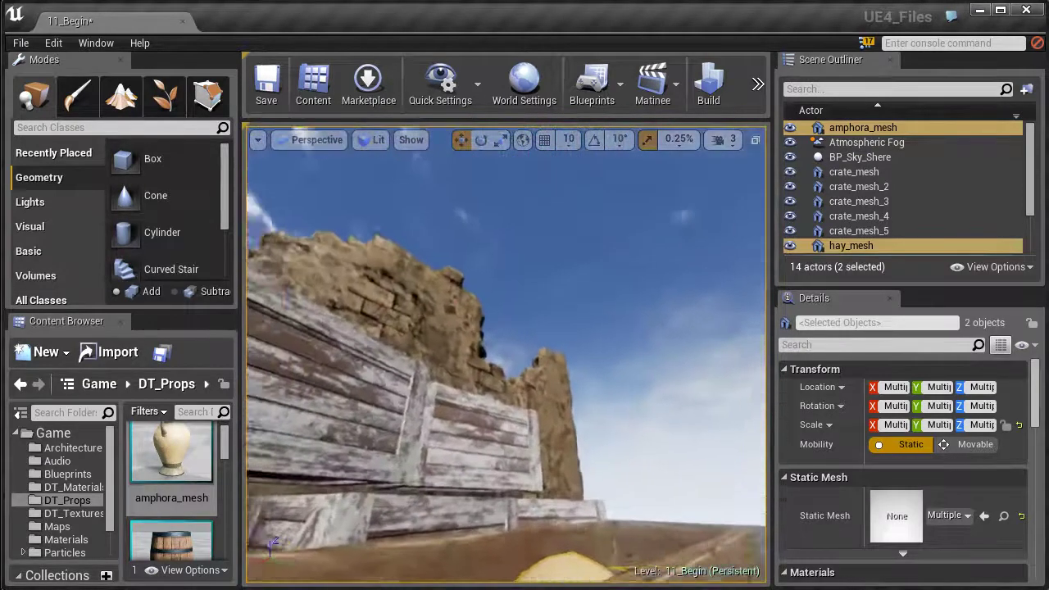
key("f")
Place openingcratelid_mesh on the open crate, rotate it about Z and shift it to about X 109
left_click_drag(225, 452, 502, 470)
left_click(172, 510)
right_click_drag(501, 470, 440, 421)
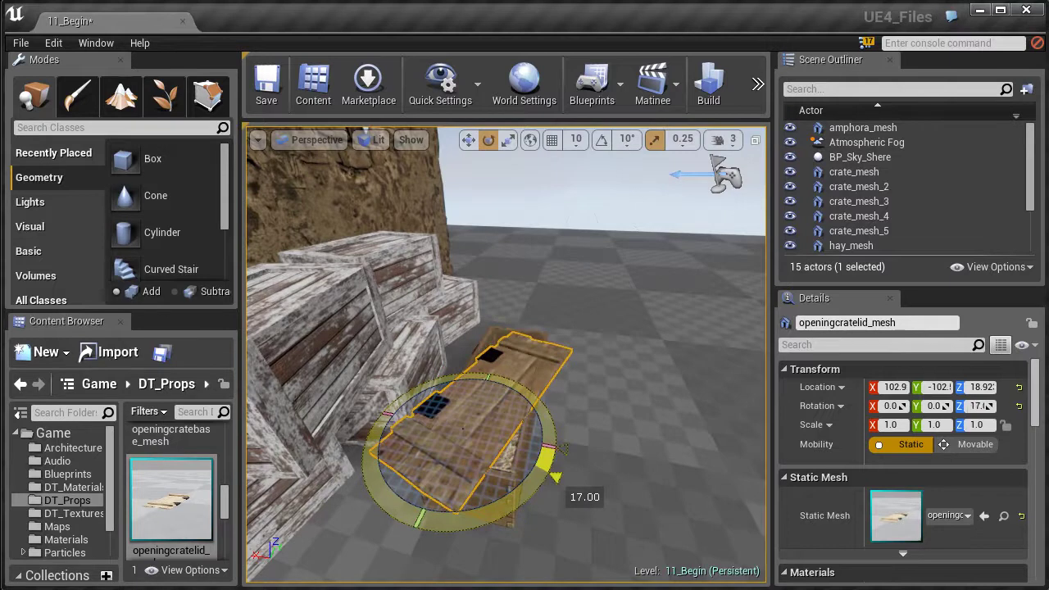
right_click_drag(530, 490, 565, 554)
key("w")
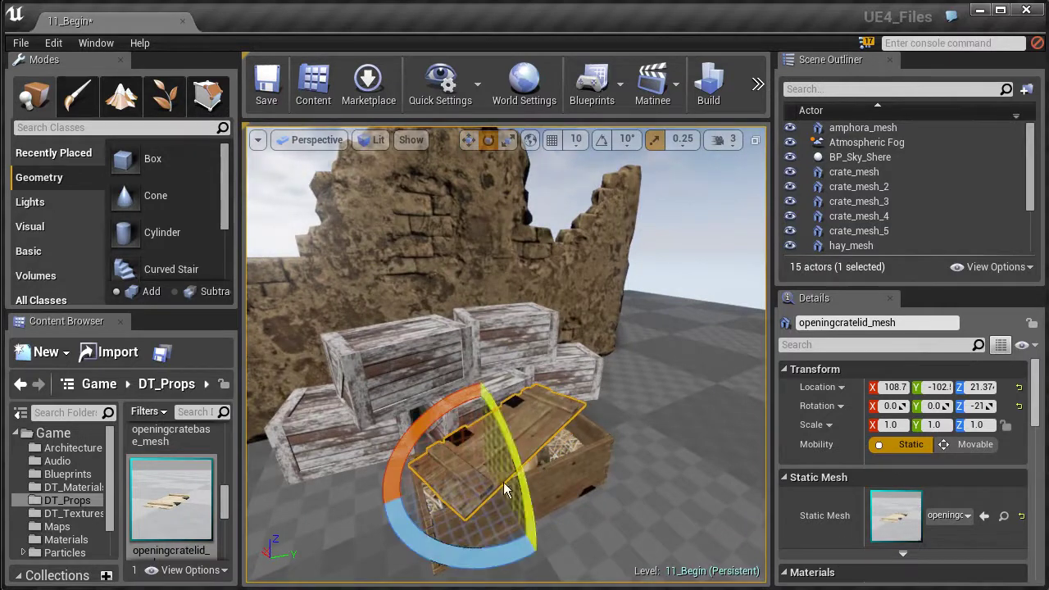
Rotate the crate lid to about -10° about Z and lower it onto the crate at about Z 20
mouse_move(492, 548)
left_mouse_down()
mouse_move(504, 549)
mouse_move(492, 553)
left_mouse_up()
right_click_drag(492, 552, 581, 490)
key("w")
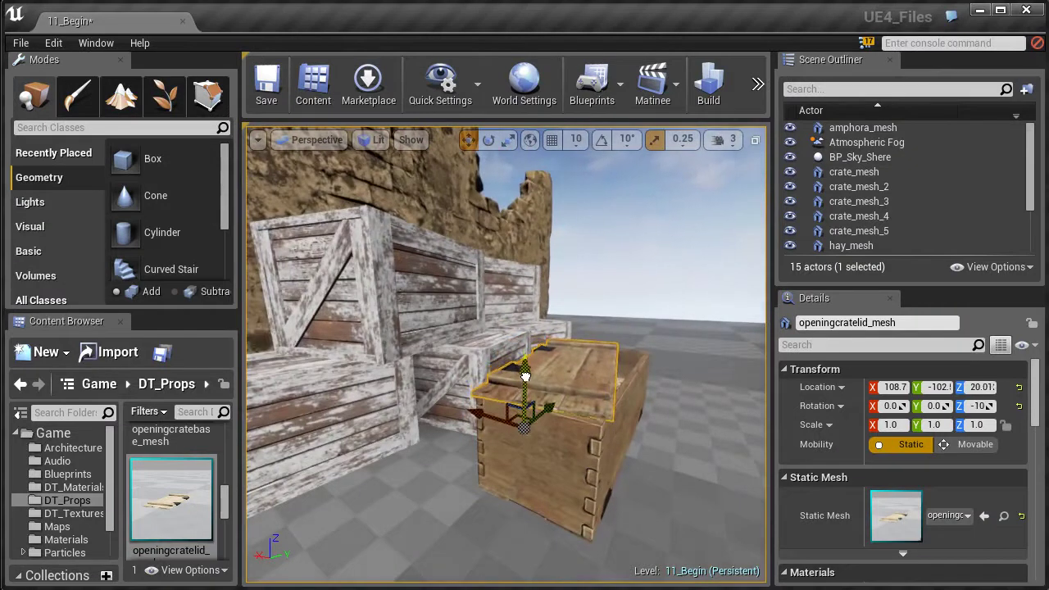
right_click_drag(525, 376, 485, 343)
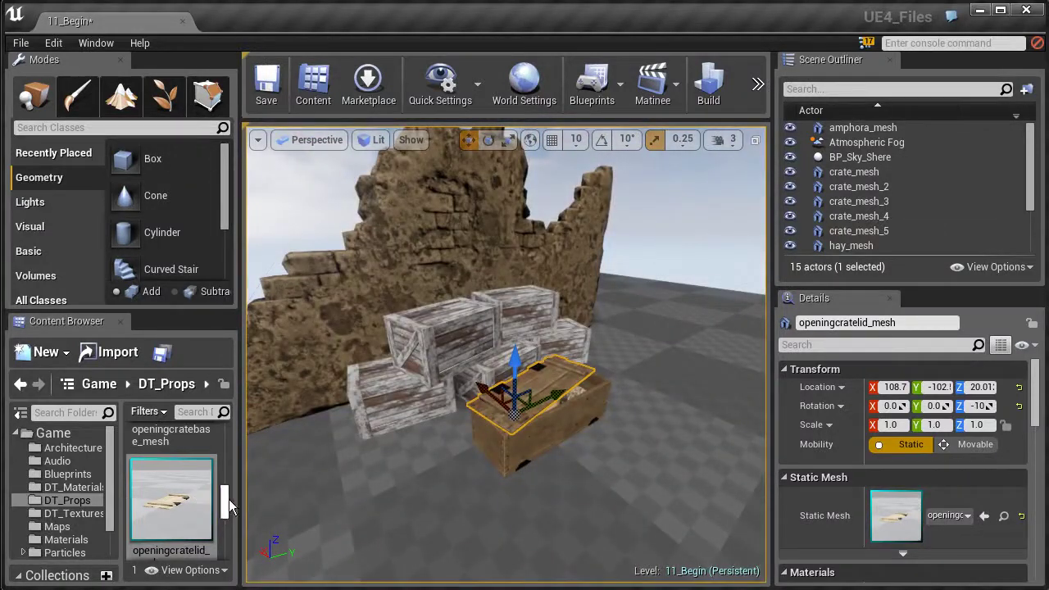
Place Shovel_mesh on the floor near the stacked crates and rotate it so the blade points down
left_click_drag(225, 496, 226, 517)
left_click_drag(172, 469, 401, 459)
key("f")
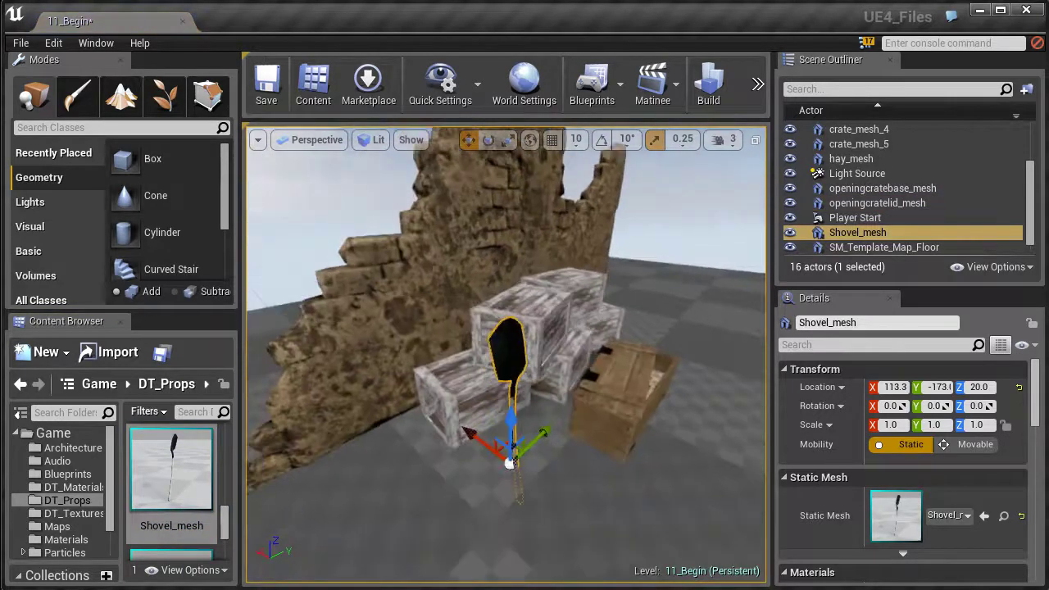
right_click_drag(429, 417, 443, 455)
key("e")
left_click_drag(558, 403, 529, 501)
Raise the shovel to about Z 87, move it against the crates to about X 127 and turn it about Z
key("w")
left_click_drag(512, 388, 476, 214)
mouse_move(535, 329)
right_mouse_down()
mouse_move(566, 385)
mouse_move(535, 311)
mouse_move(535, 328)
right_mouse_up()
right_click_drag(475, 323, 513, 305)
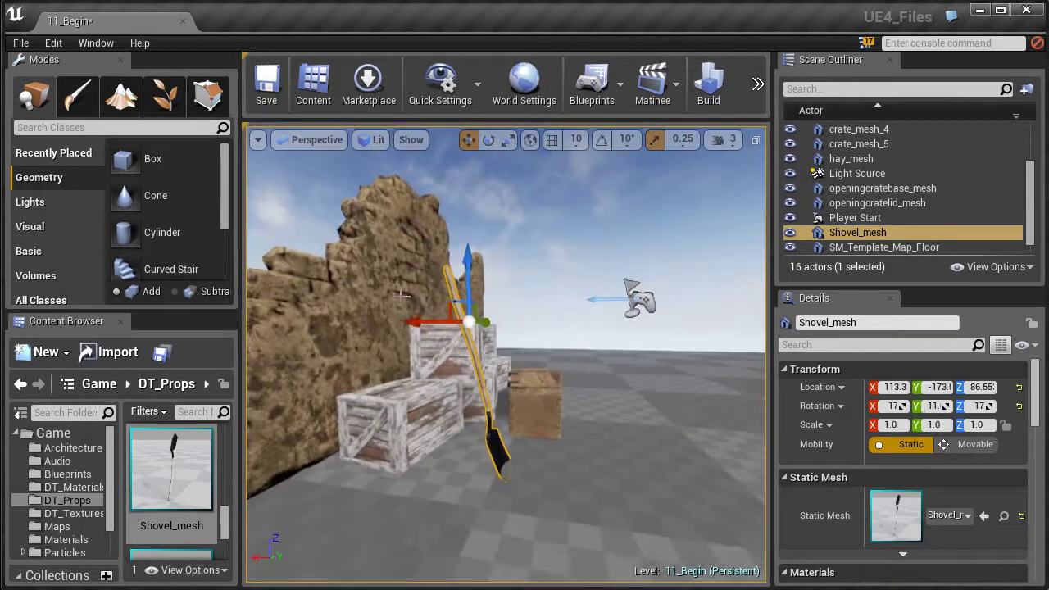
left_click_drag(429, 323, 399, 324)
key("e")
right_click_drag(435, 330, 418, 312)
left_click_drag(478, 352, 557, 361)
right_click_drag(508, 361, 533, 299)
Place stonepile_mesh beside the crates near the wall and scale it to 0.5
mouse_move(228, 520)
left_mouse_down()
mouse_move(224, 510)
mouse_move(224, 523)
left_mouse_up()
scroll(224, 529, "down", 1)
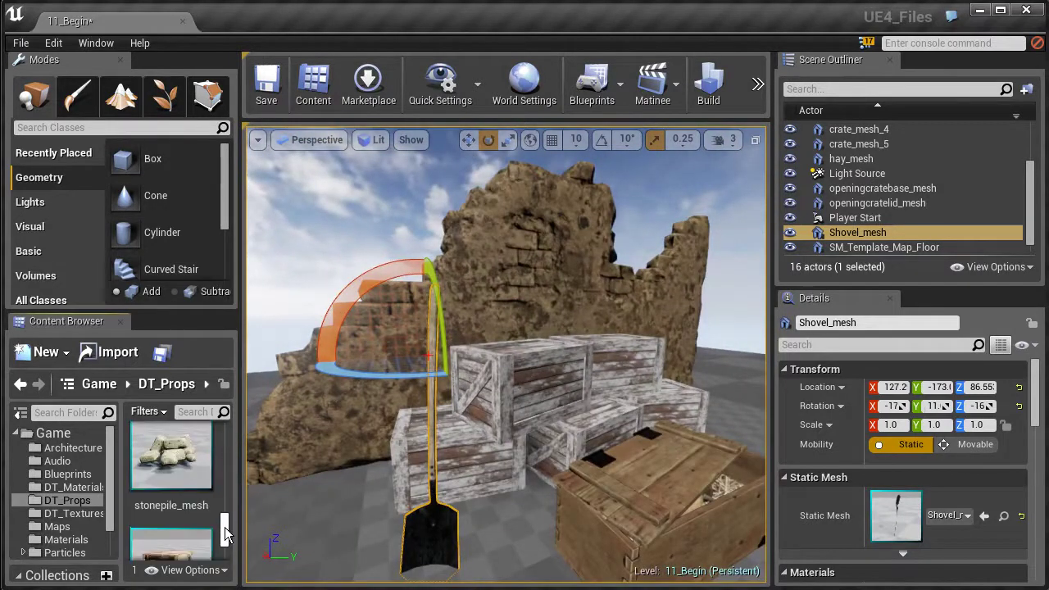
left_click_drag(171, 459, 323, 492)
right_click_drag(410, 434, 327, 439)
key("r")
left_click_drag(449, 456, 435, 479)
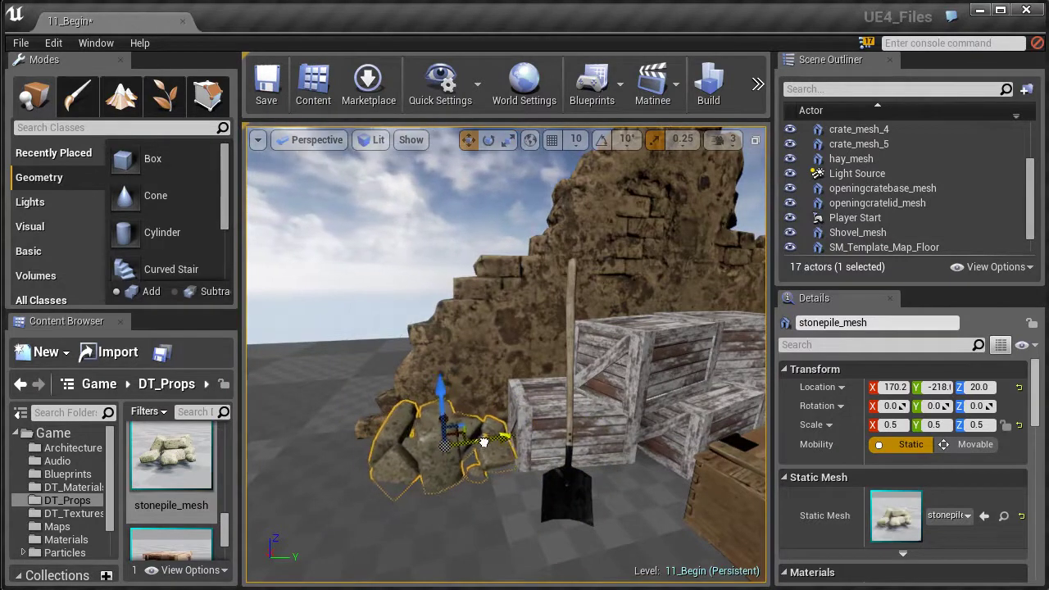
Position the stone pile beside the crates at about X 165, Y -219
right_click_drag(470, 439, 615, 471)
left_click_drag(351, 429, 365, 442)
right_click_drag(364, 443, 439, 449)
left_click_drag(499, 447, 495, 442)
right_click_drag(494, 442, 516, 498)
key("s")
key("s")
Apply the M_Sand material from the DT_Materials folder to the floor
left_click(74, 487)
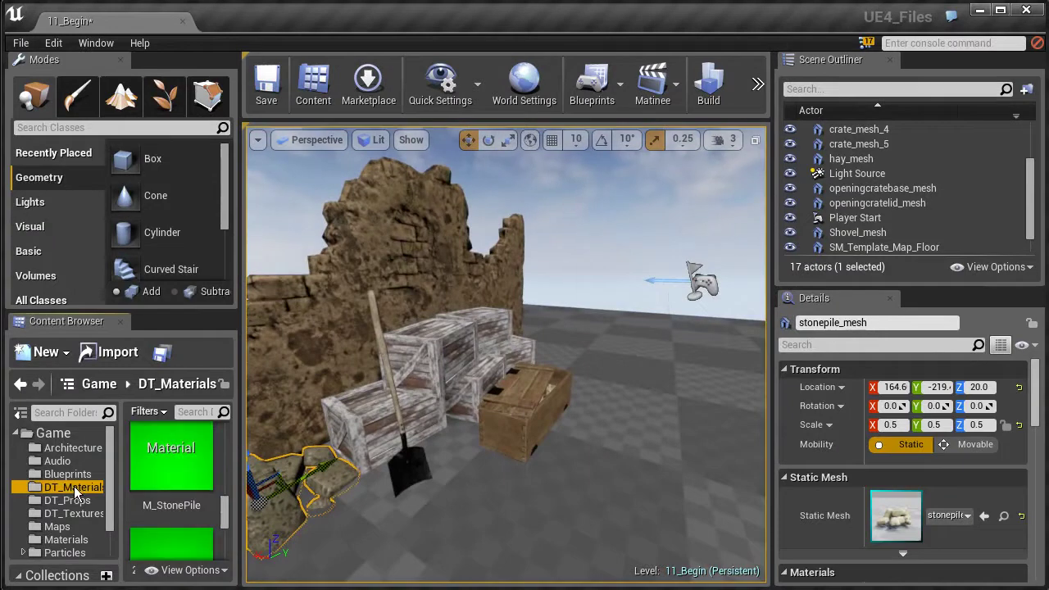
left_click_drag(225, 509, 225, 495)
left_click(181, 510)
right_click_drag(323, 481, 303, 500)
right_click_drag(410, 566, 385, 566)
left_click_drag(171, 516, 649, 446)
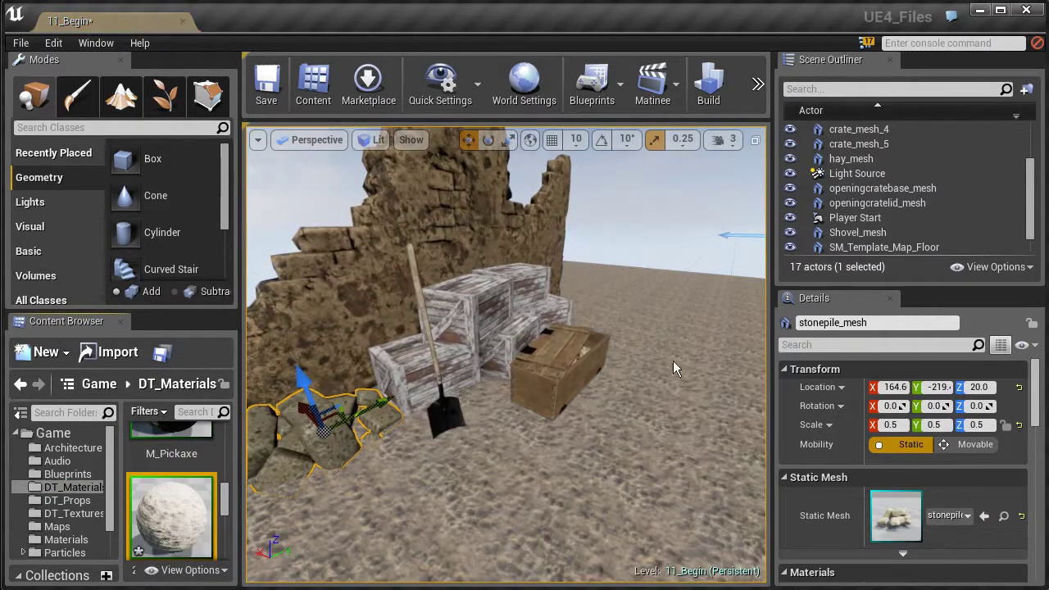
Open the M_Sand material in the Material Editor
right_click_drag(650, 423, 639, 377)
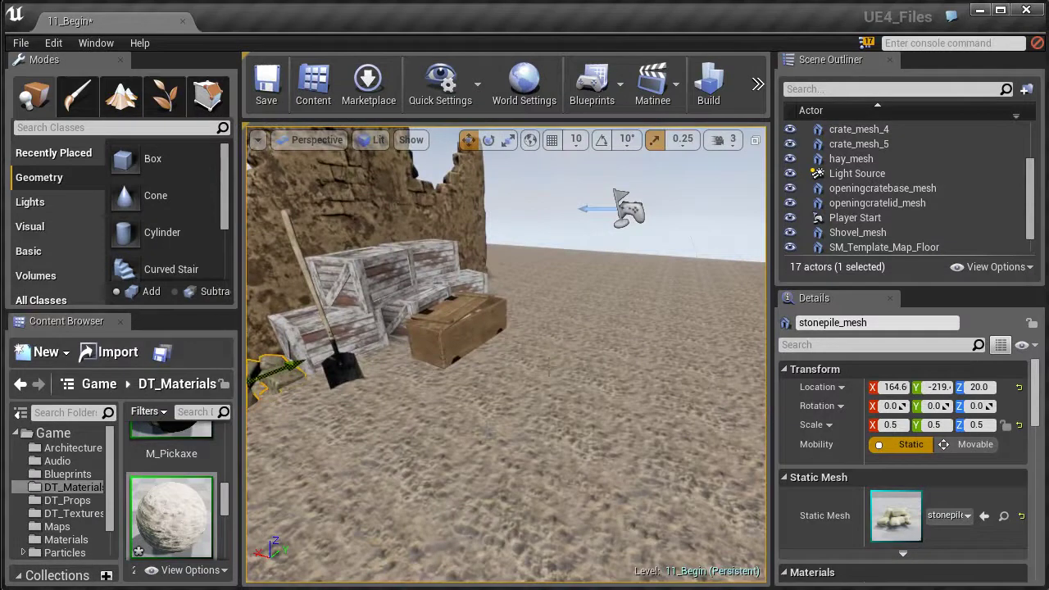
double_click(177, 511)
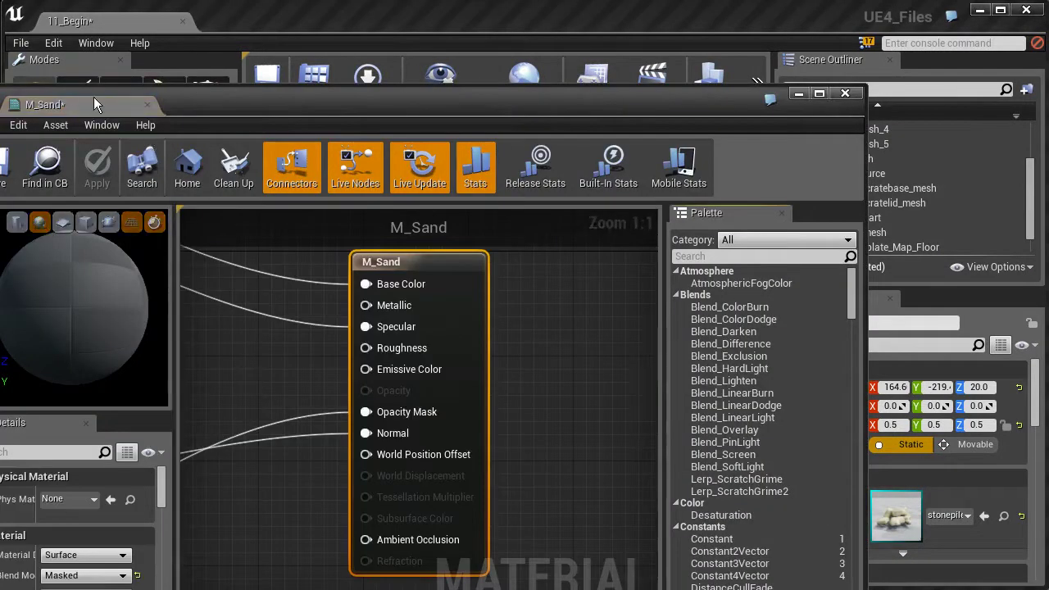
Dock the M_Sand editor beside the level tab and select the lower TexCoord node in its graph
left_click_drag(98, 103, 246, 25)
right_click_drag(296, 220, 623, 280)
scroll(617, 339, "down", 7)
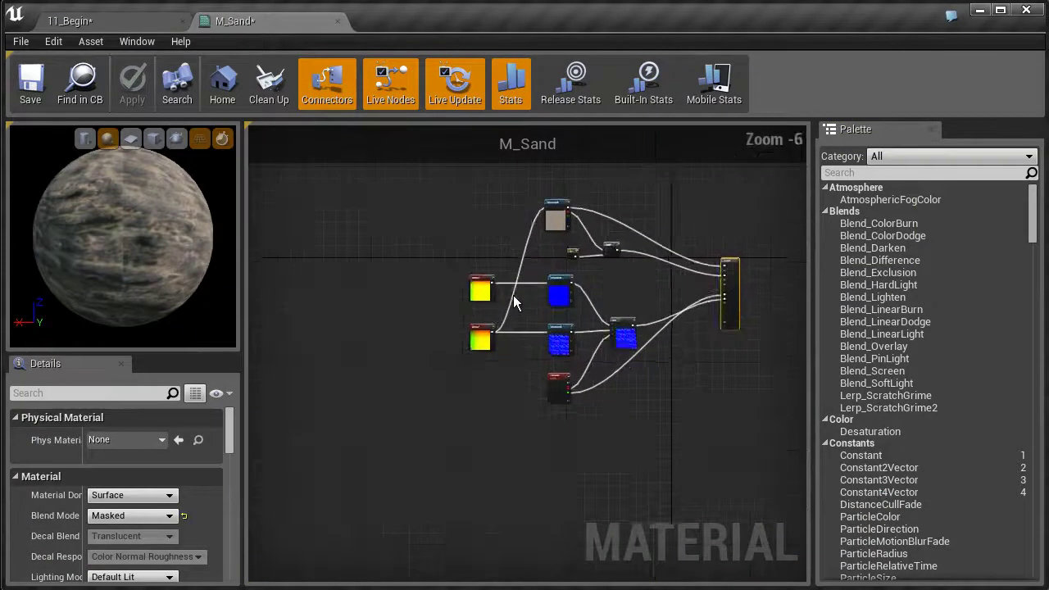
scroll(515, 303, "up", 4)
scroll(496, 315, "up", 1)
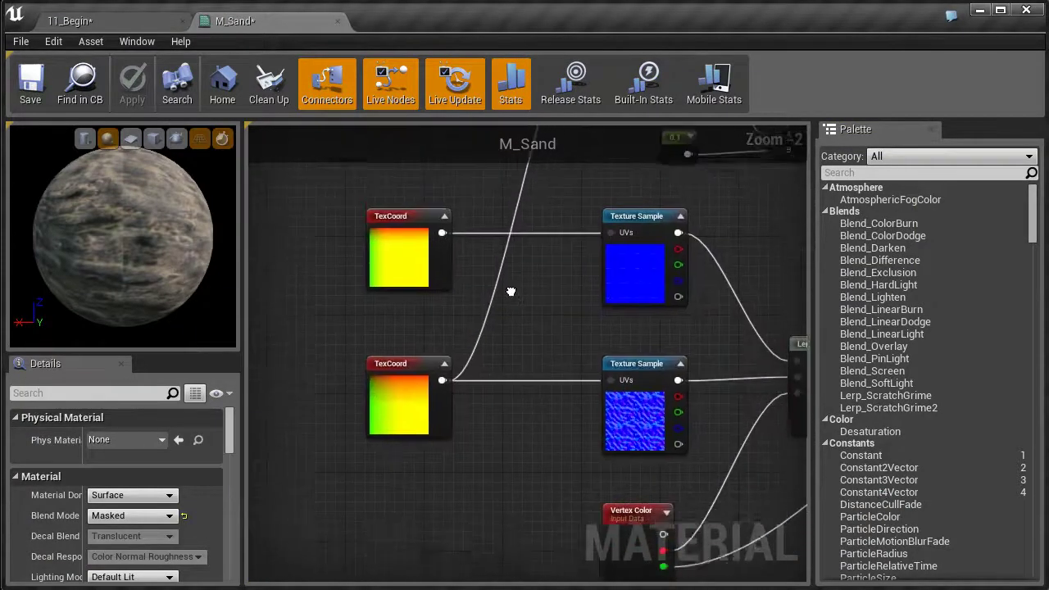
left_click(398, 235)
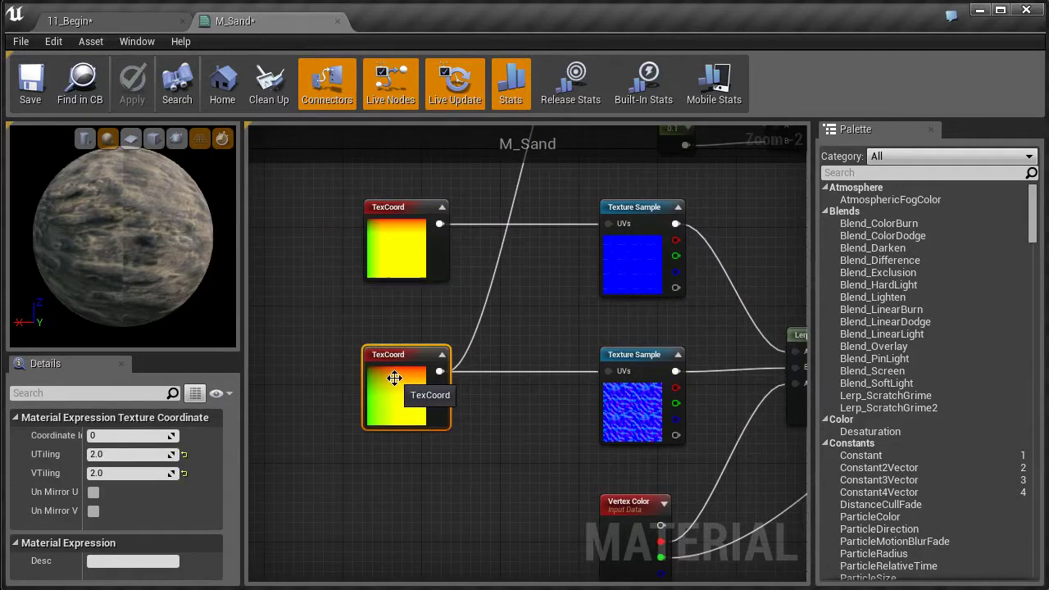
Set the lower TexCoord node's UTiling and VTiling to 1.0
left_click(144, 454)
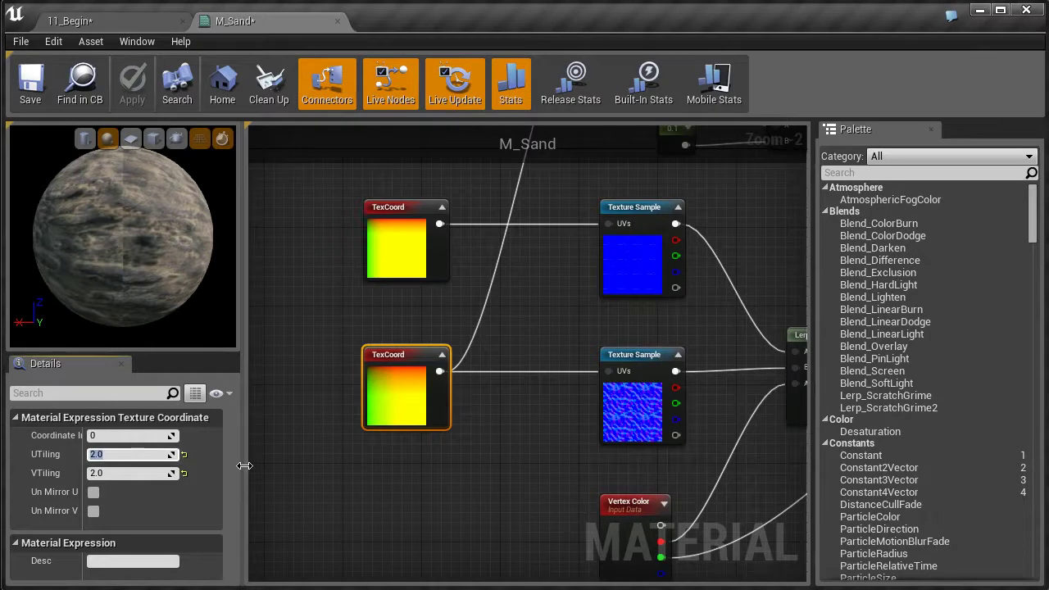
type("1.0")
key("Return")
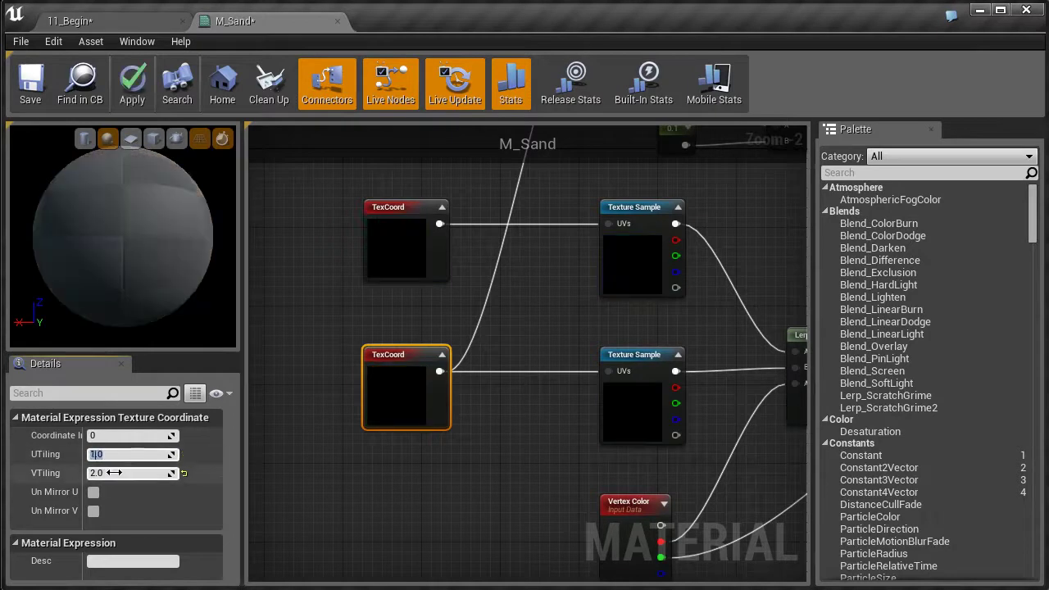
left_click(117, 473)
type("1.0")
key("Return")
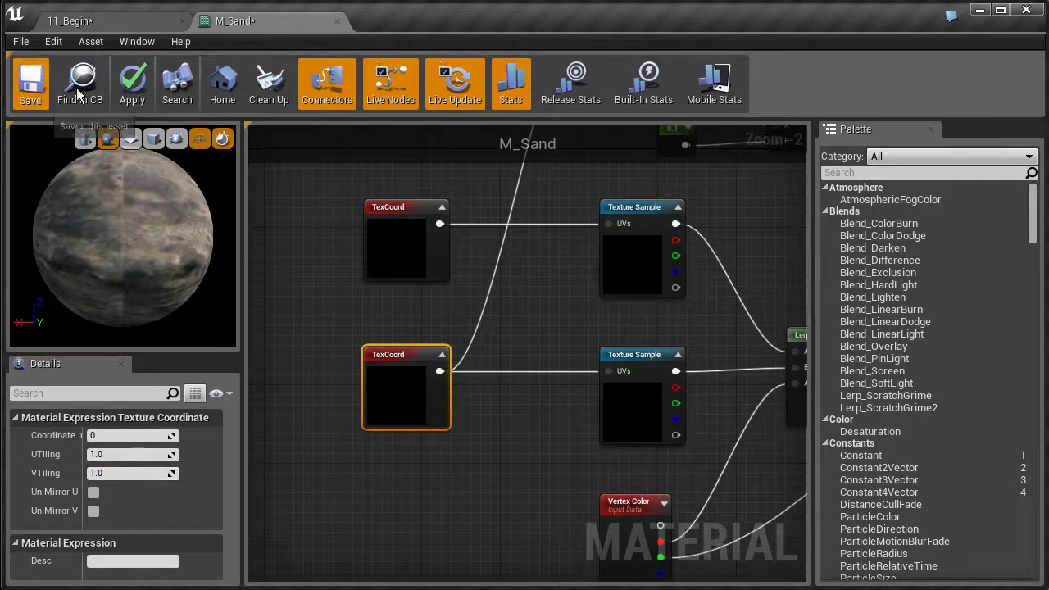
Apply and save the M_Sand material changes, and return to the 11_Begin level
left_click(138, 90)
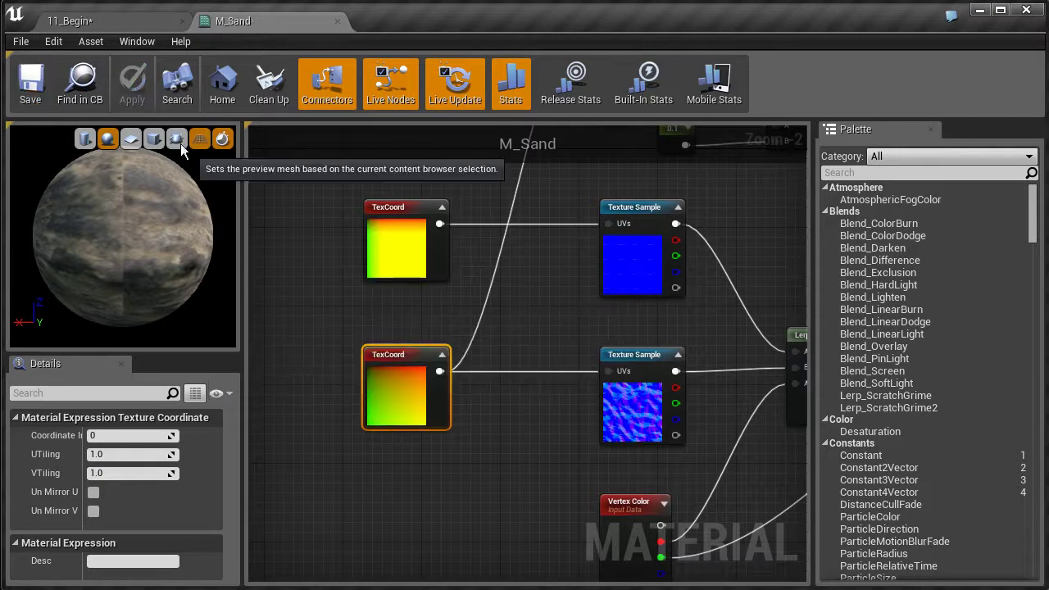
left_click(31, 89)
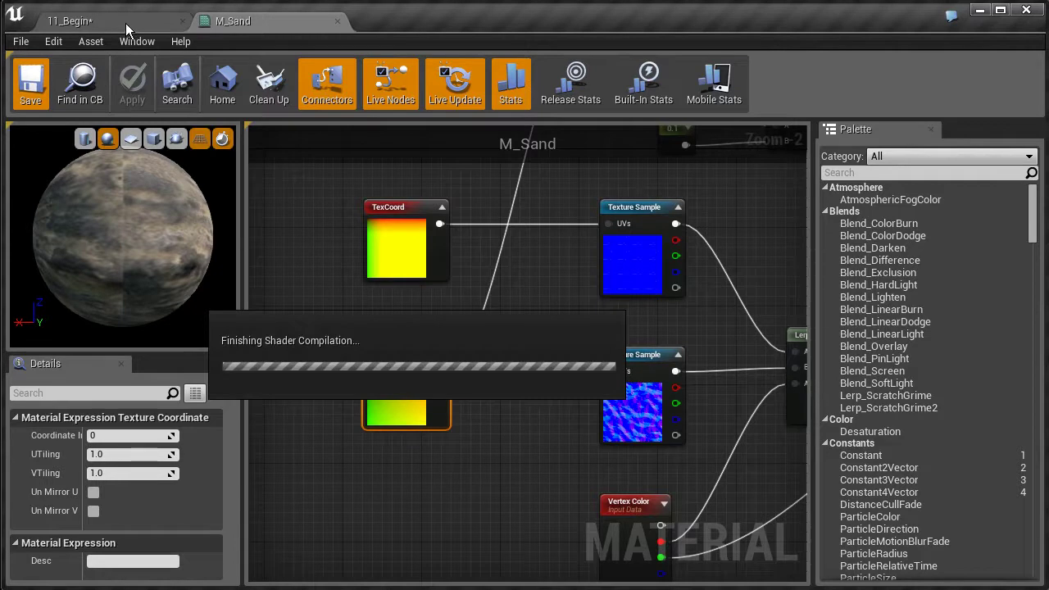
left_click(124, 24)
right_click_drag(536, 402, 492, 378)
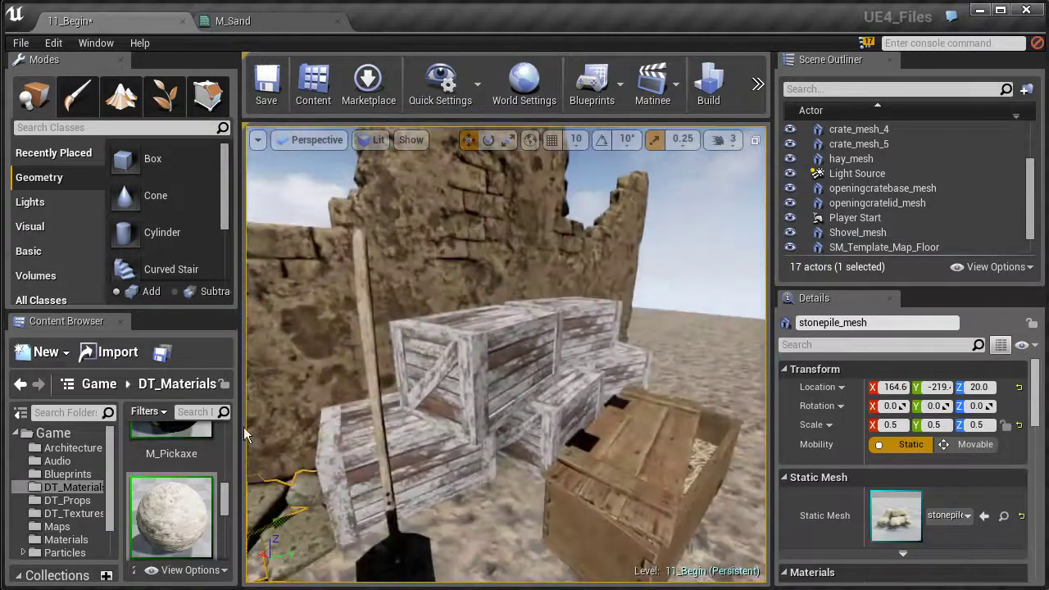
Place cloth_mesh from the DT_Props folder at the crates and rotate it about its vertical axis to line up with them
left_click(69, 501)
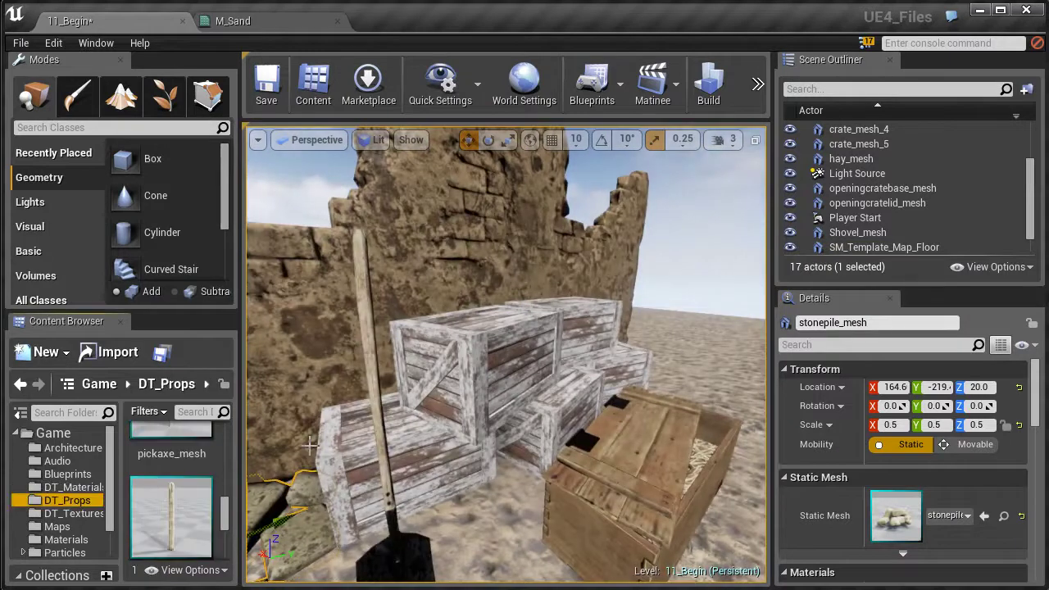
left_click_drag(232, 494, 236, 458)
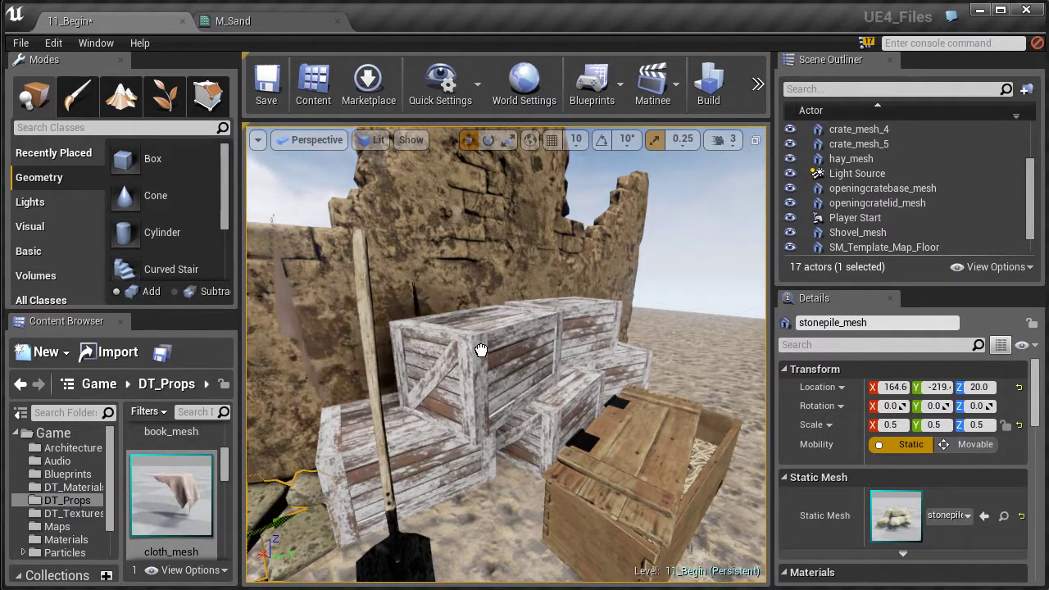
left_click_drag(544, 389, 544, 389)
right_click_drag(544, 389, 537, 419)
right_click_drag(558, 344, 480, 344)
key("e")
left_click_drag(483, 404, 570, 400)
key("w")
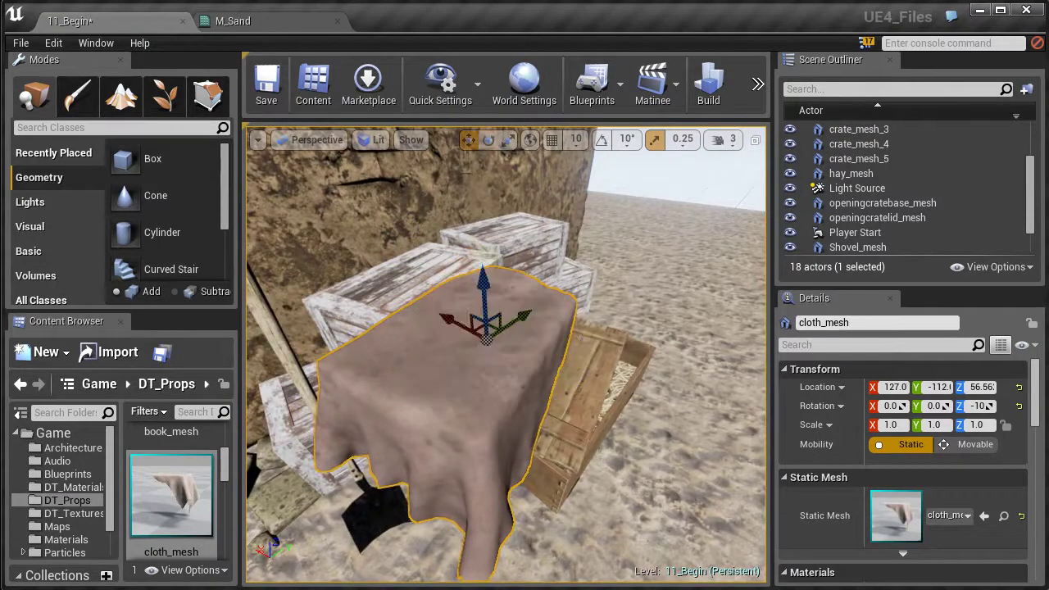
Position the cloth over the crate behind the shovel, at about X 162, Y -104, Z 55
left_click_drag(465, 327, 399, 299)
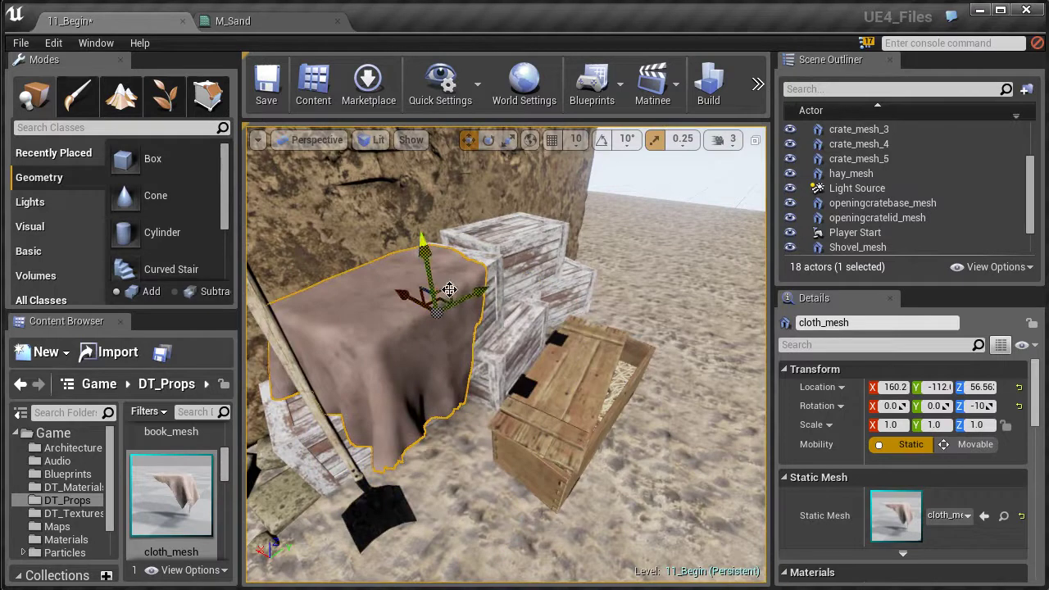
left_click_drag(464, 298, 416, 294)
right_click_drag(445, 271, 451, 324)
mouse_move(489, 380)
right_mouse_down()
mouse_move(489, 328)
mouse_move(505, 388)
mouse_move(488, 380)
right_mouse_up()
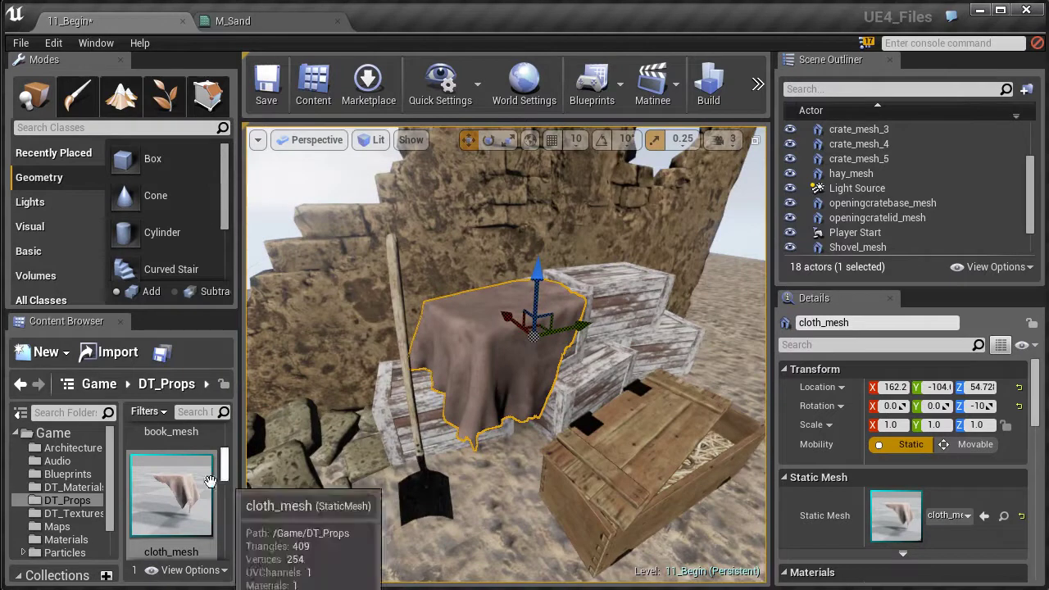
Apply the M_ClothMoving material from the DT_Materials folder to the cloth on the crate
left_click(74, 488)
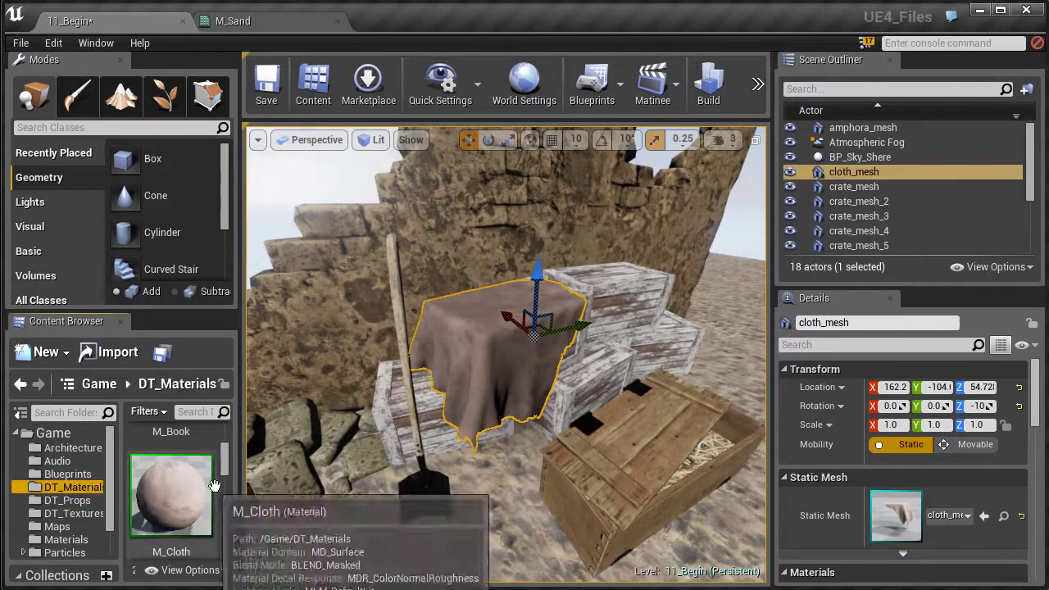
scroll(229, 469, "down", 2)
scroll(228, 469, "down", 1)
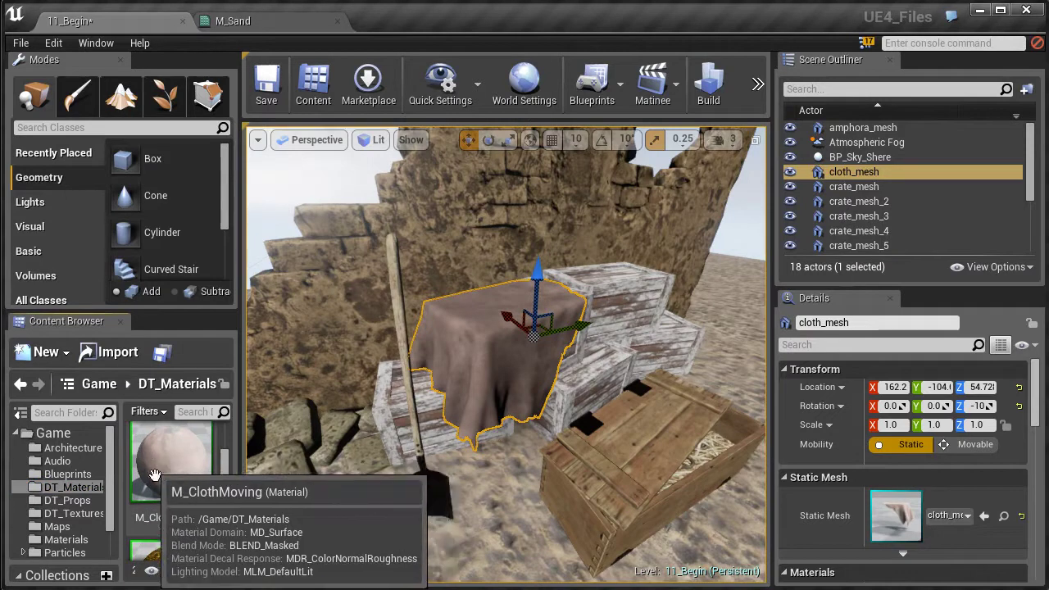
left_click_drag(171, 472, 477, 378)
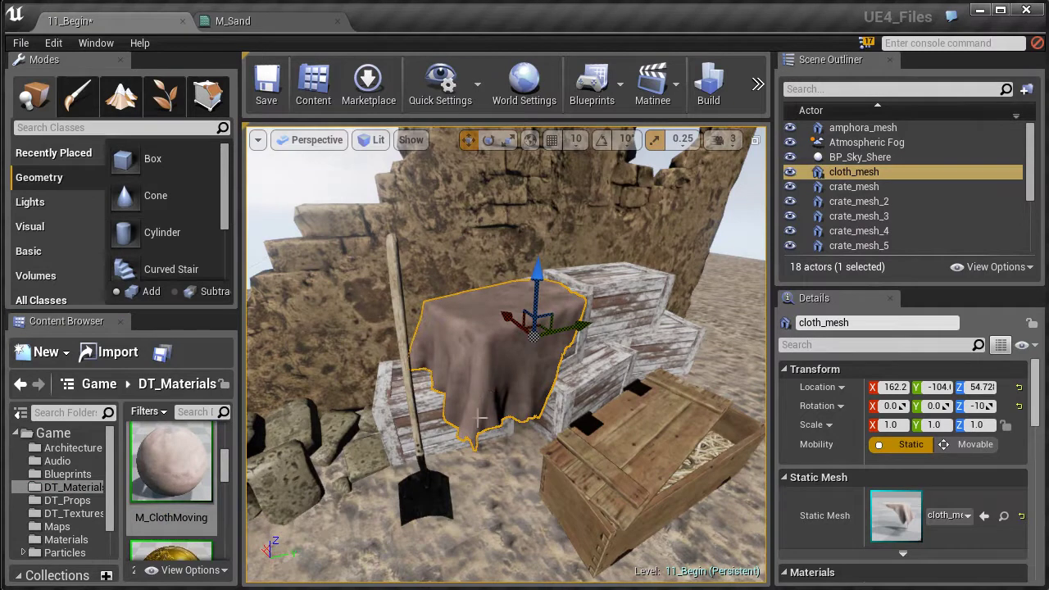
key("w")
mouse_move(488, 403)
right_mouse_down()
mouse_move(483, 418)
mouse_move(471, 390)
mouse_move(500, 385)
mouse_move(484, 389)
mouse_move(486, 360)
mouse_move(484, 410)
mouse_move(480, 397)
right_mouse_up()
key("s")
key("s")
key("s")
key("w")
Place coin_mesh from the DT_Props folder on the open wooden crate's lid, lowered to about Z 48
left_click(72, 502)
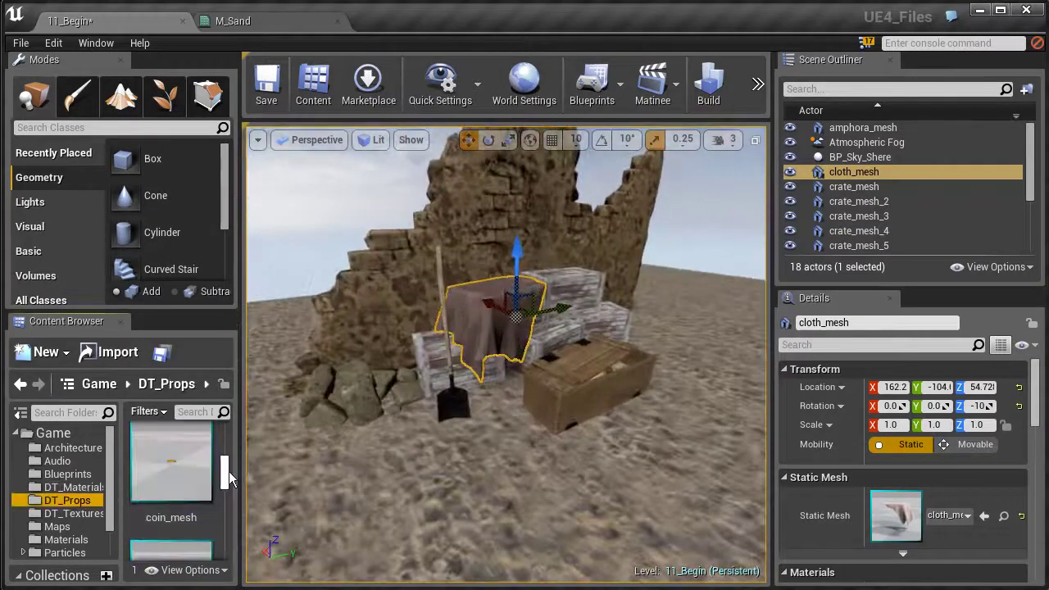
left_click_drag(226, 474, 225, 476)
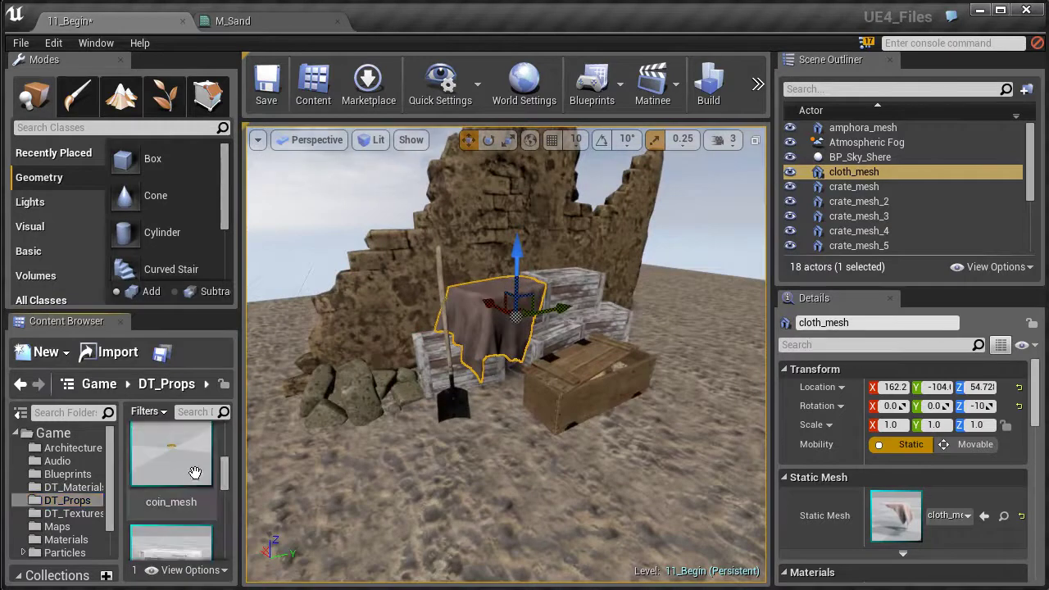
left_click_drag(164, 451, 439, 410)
left_click_drag(584, 366, 584, 366)
key("f")
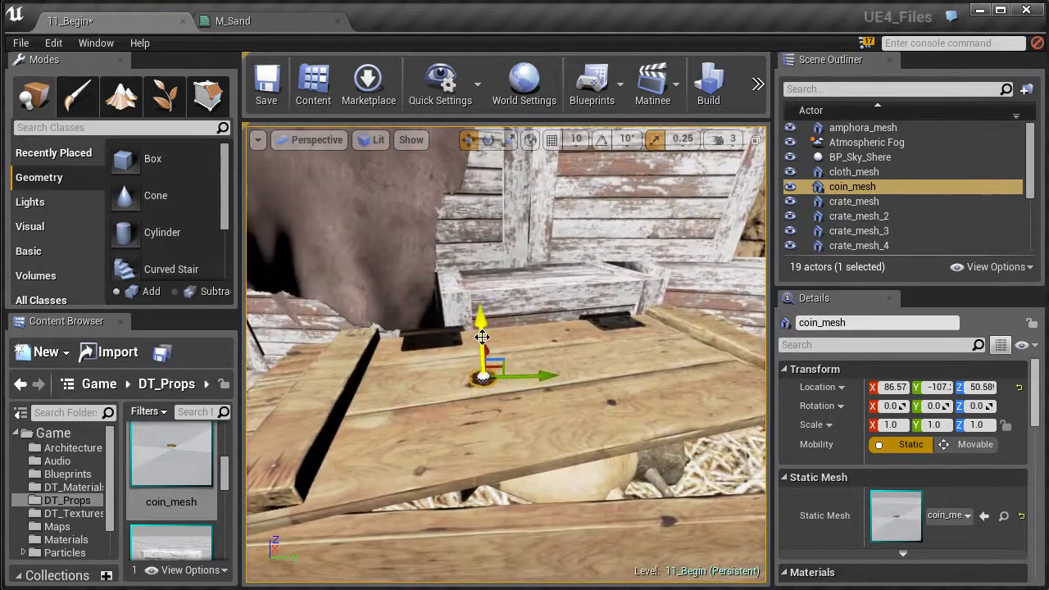
right_click_drag(504, 374, 614, 344)
left_click_drag(516, 459, 529, 402, "alt")
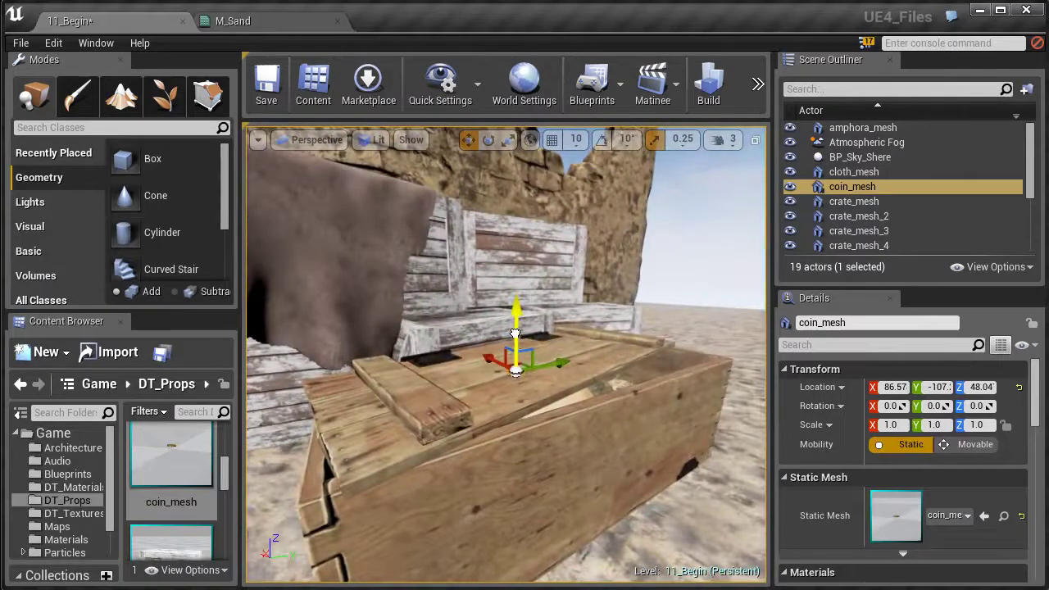
Duplicate the coin and position the copy beside it on the crate lid, at about X 83, Y -102
left_click_drag(549, 367, 570, 358, "alt")
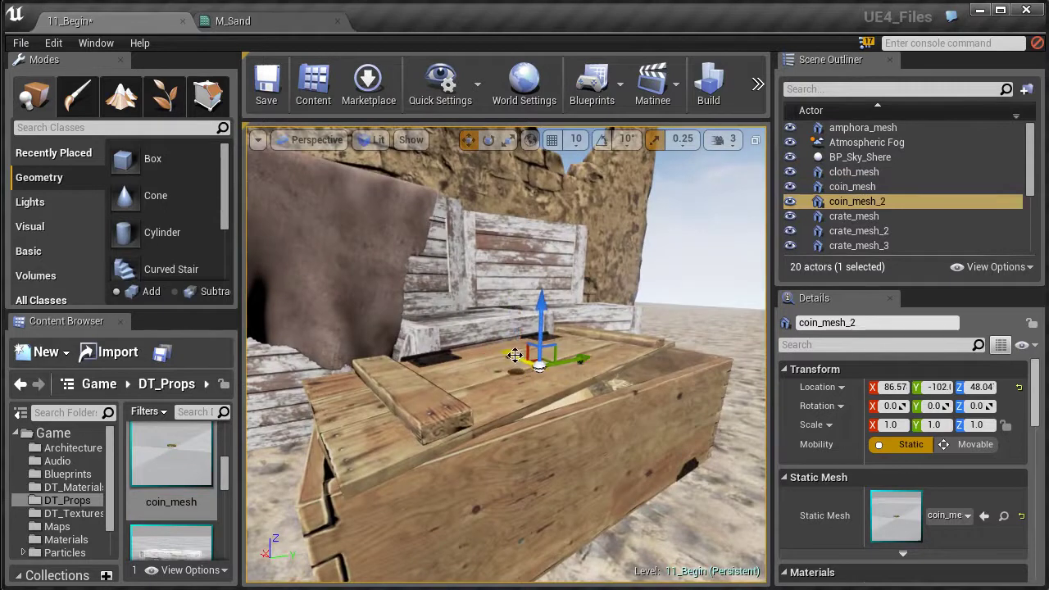
right_click_drag(528, 373, 513, 349)
left_click_drag(492, 365, 631, 291, "alt")
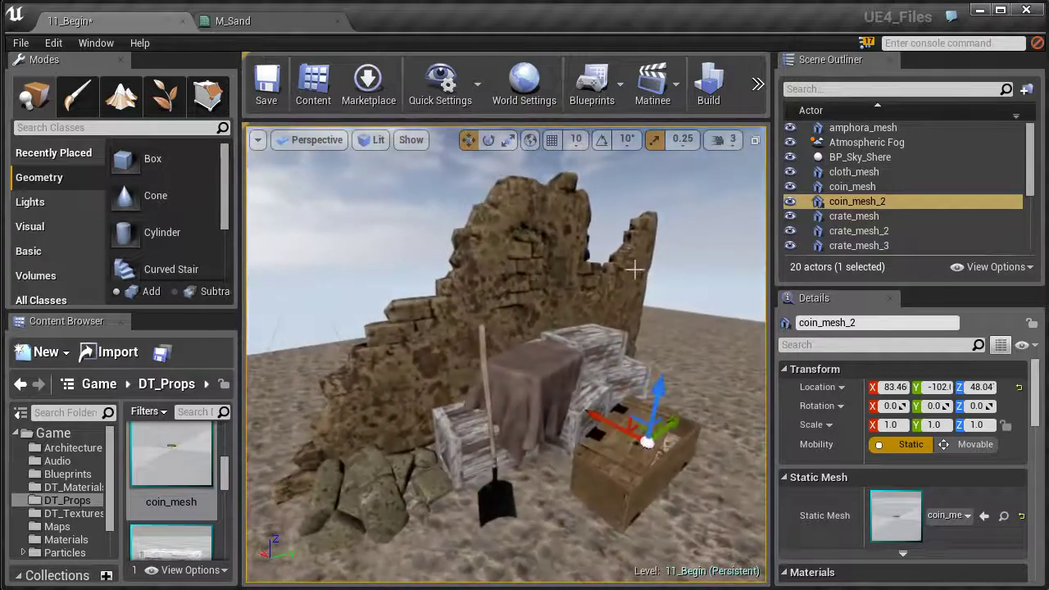